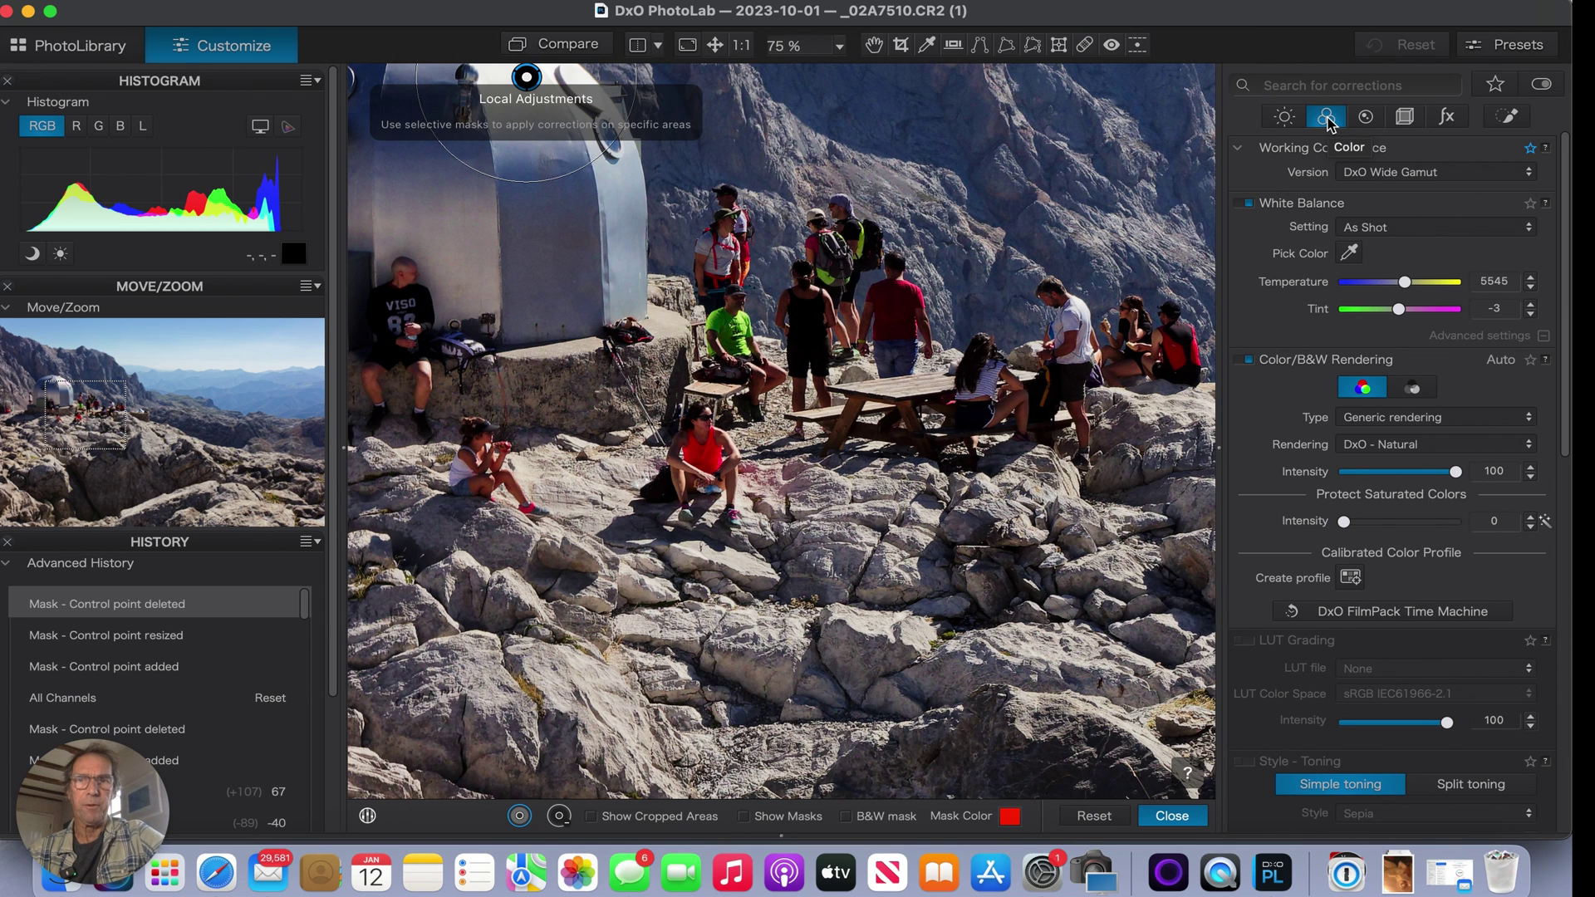
Step: Sample the woman's red shirt with the HSL hue picker and lower red saturation to -62
click(1329, 122)
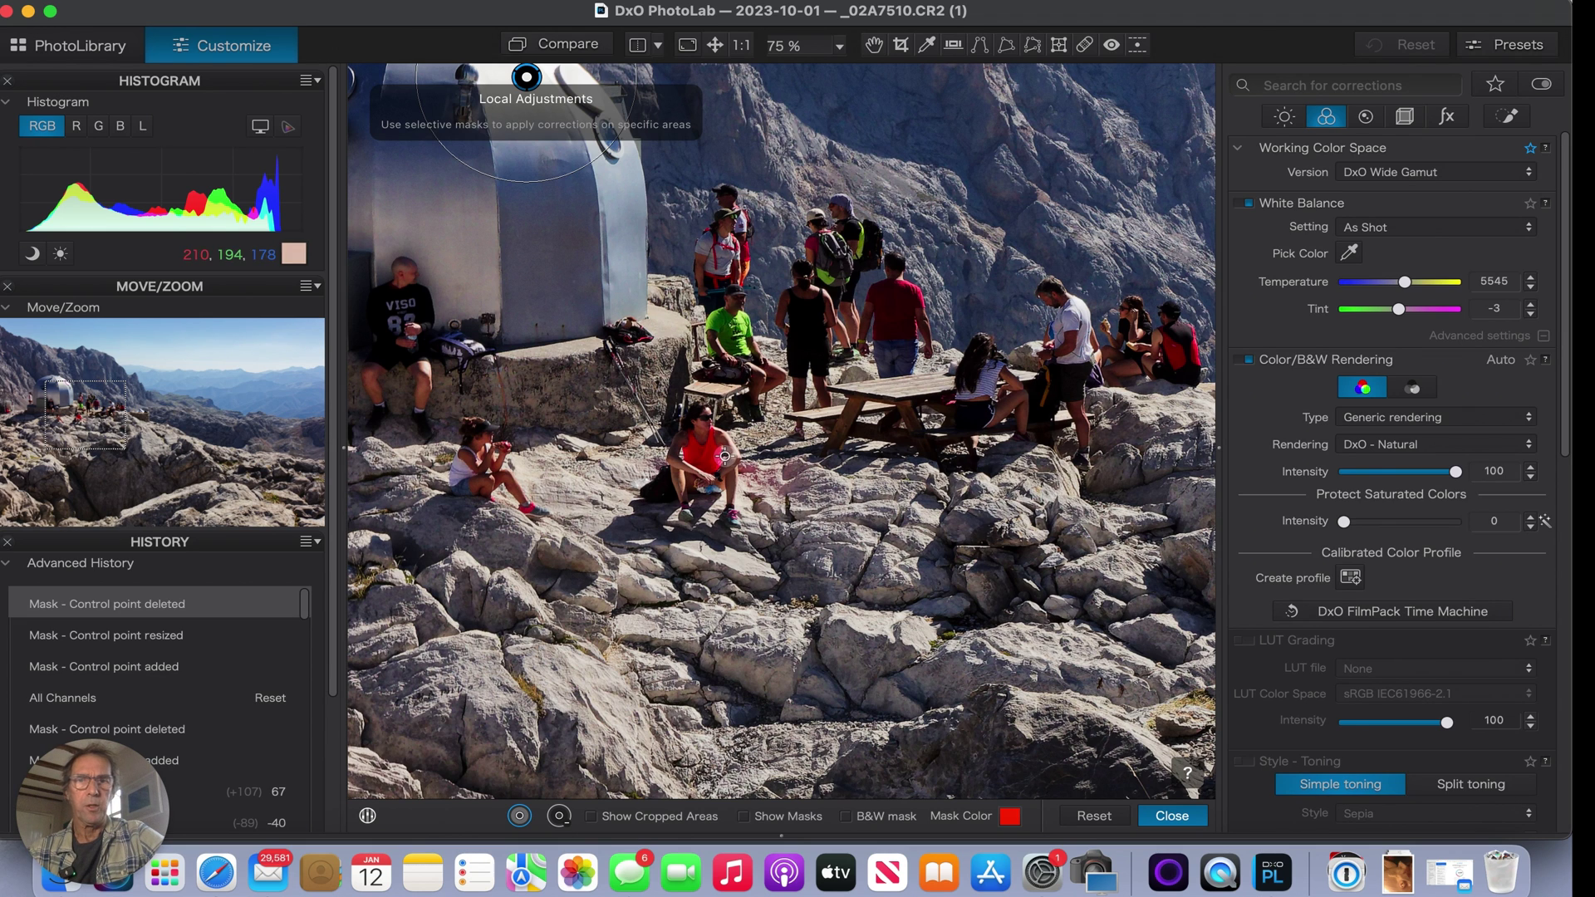
scroll(1304, 436, down, 1)
scroll(1304, 436, down, 3)
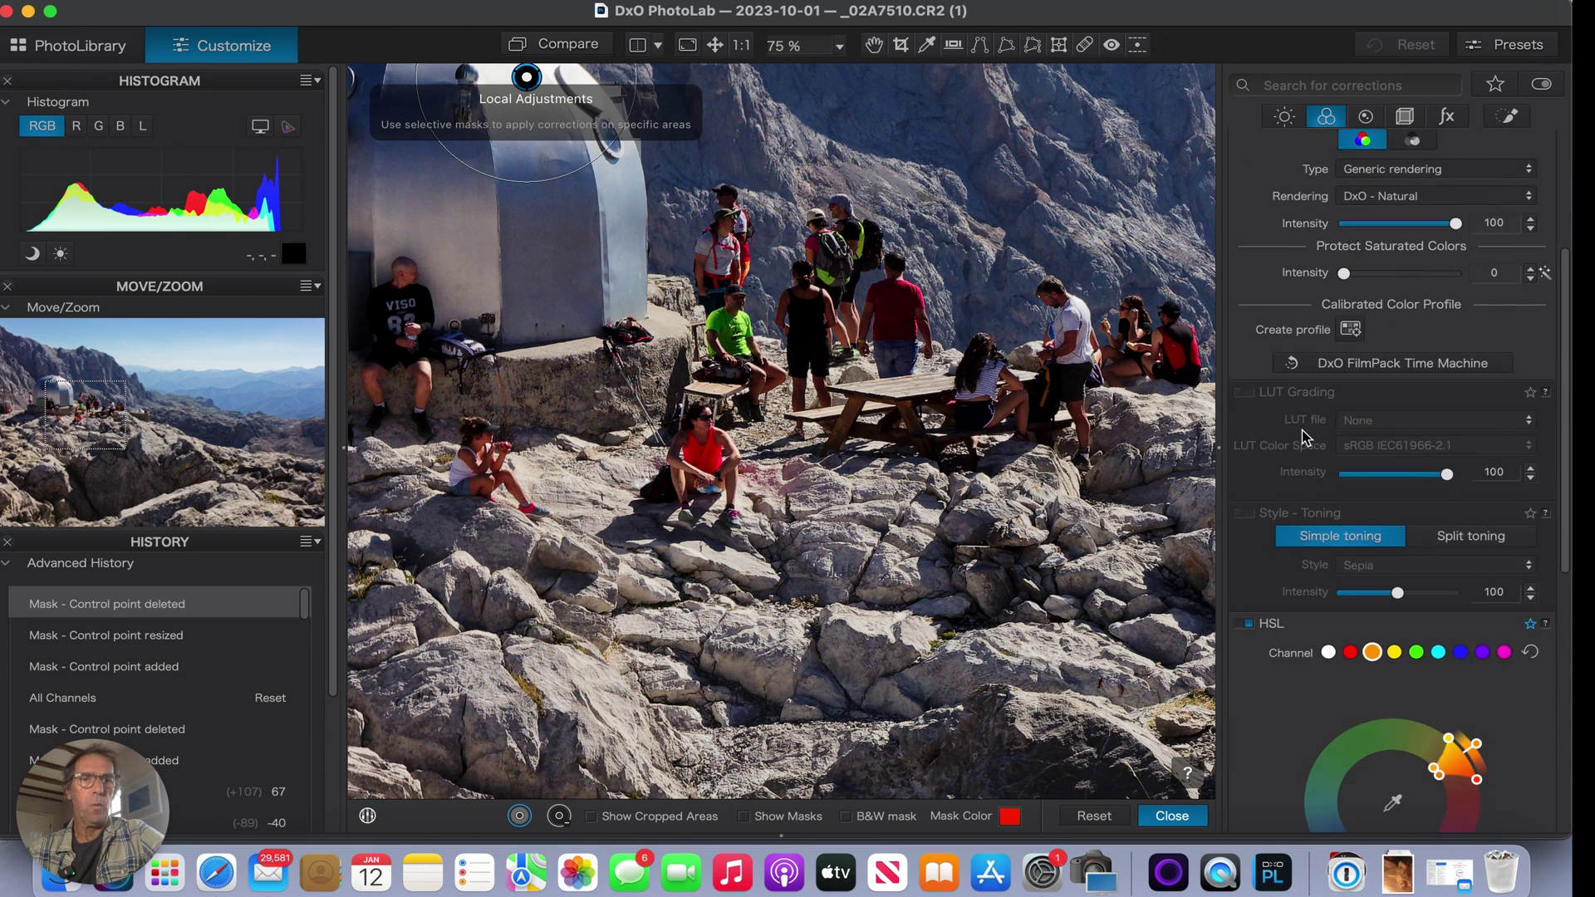
scroll(1303, 435, down, 3)
scroll(1309, 437, down, 1)
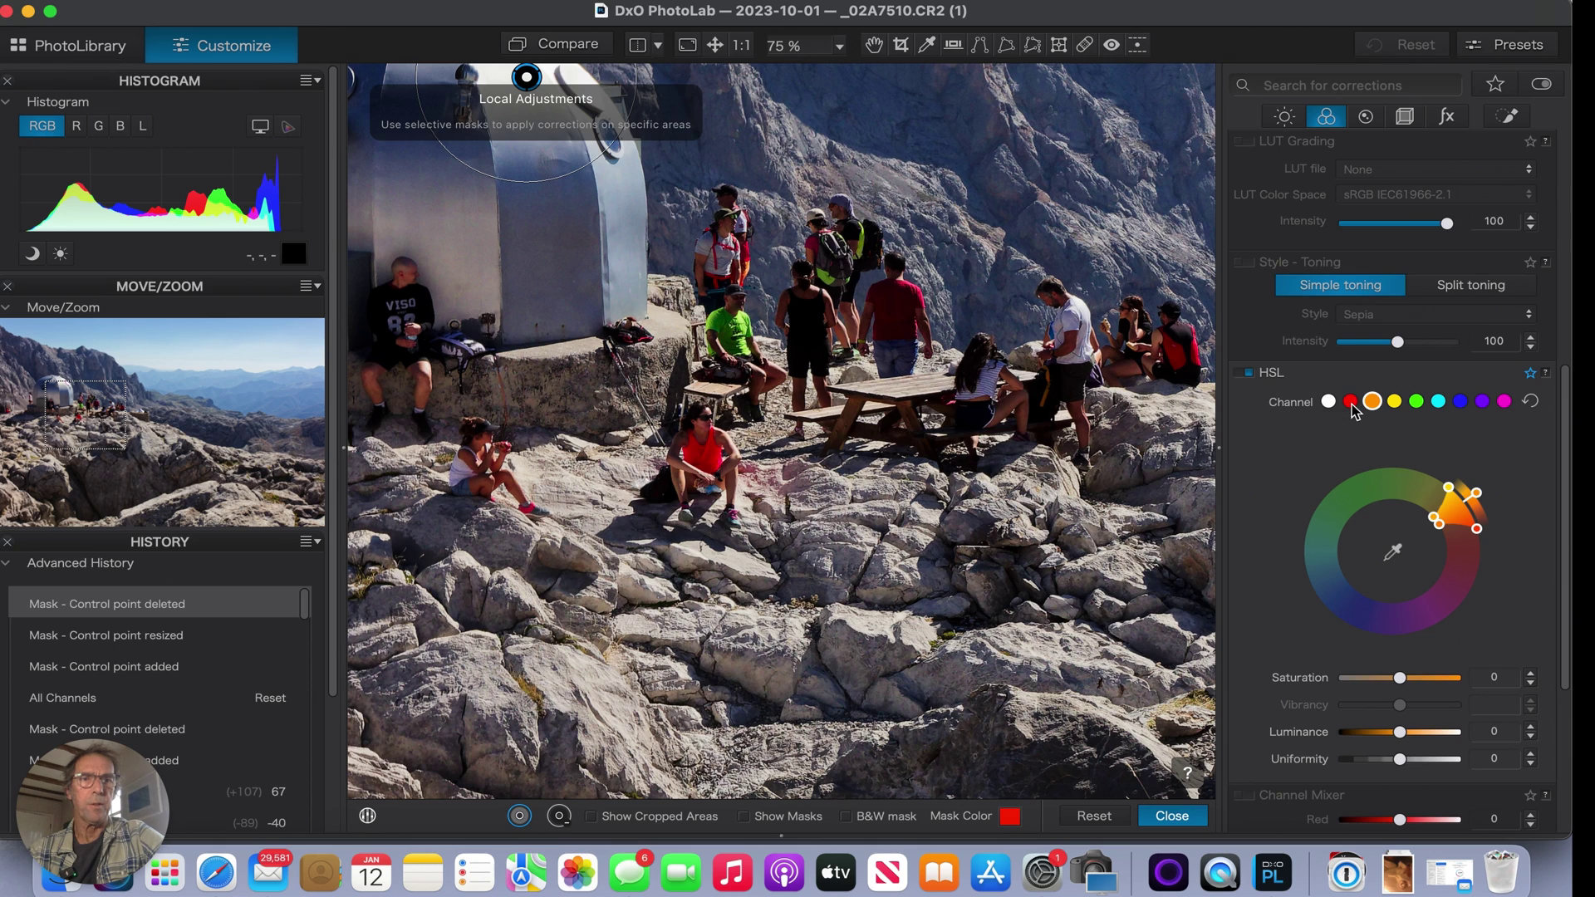
click(1395, 554)
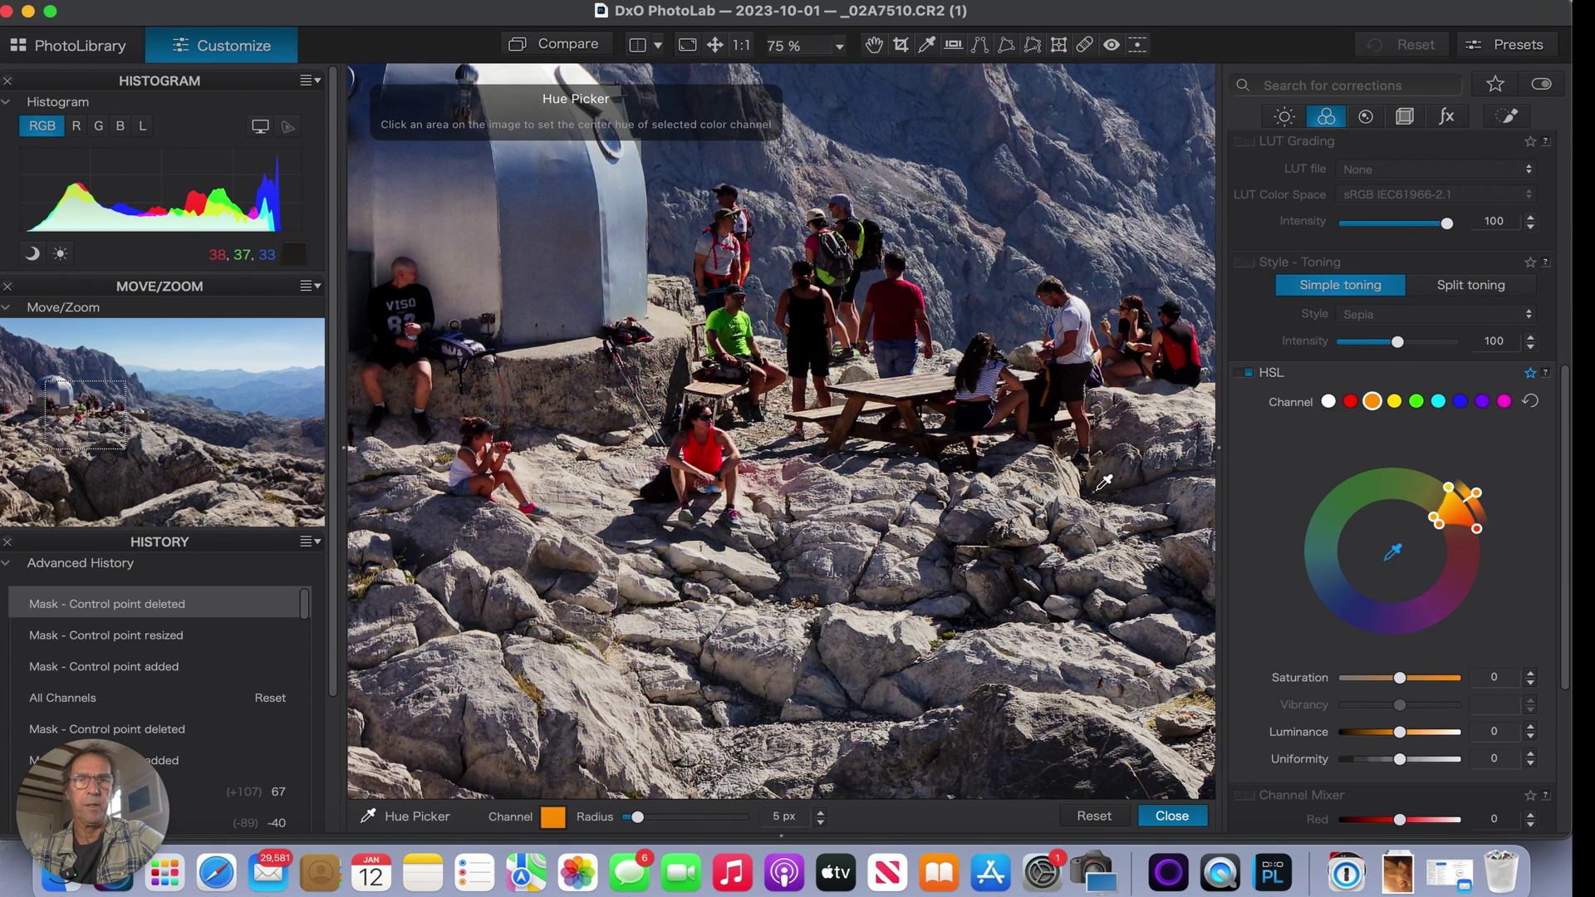
click(698, 444)
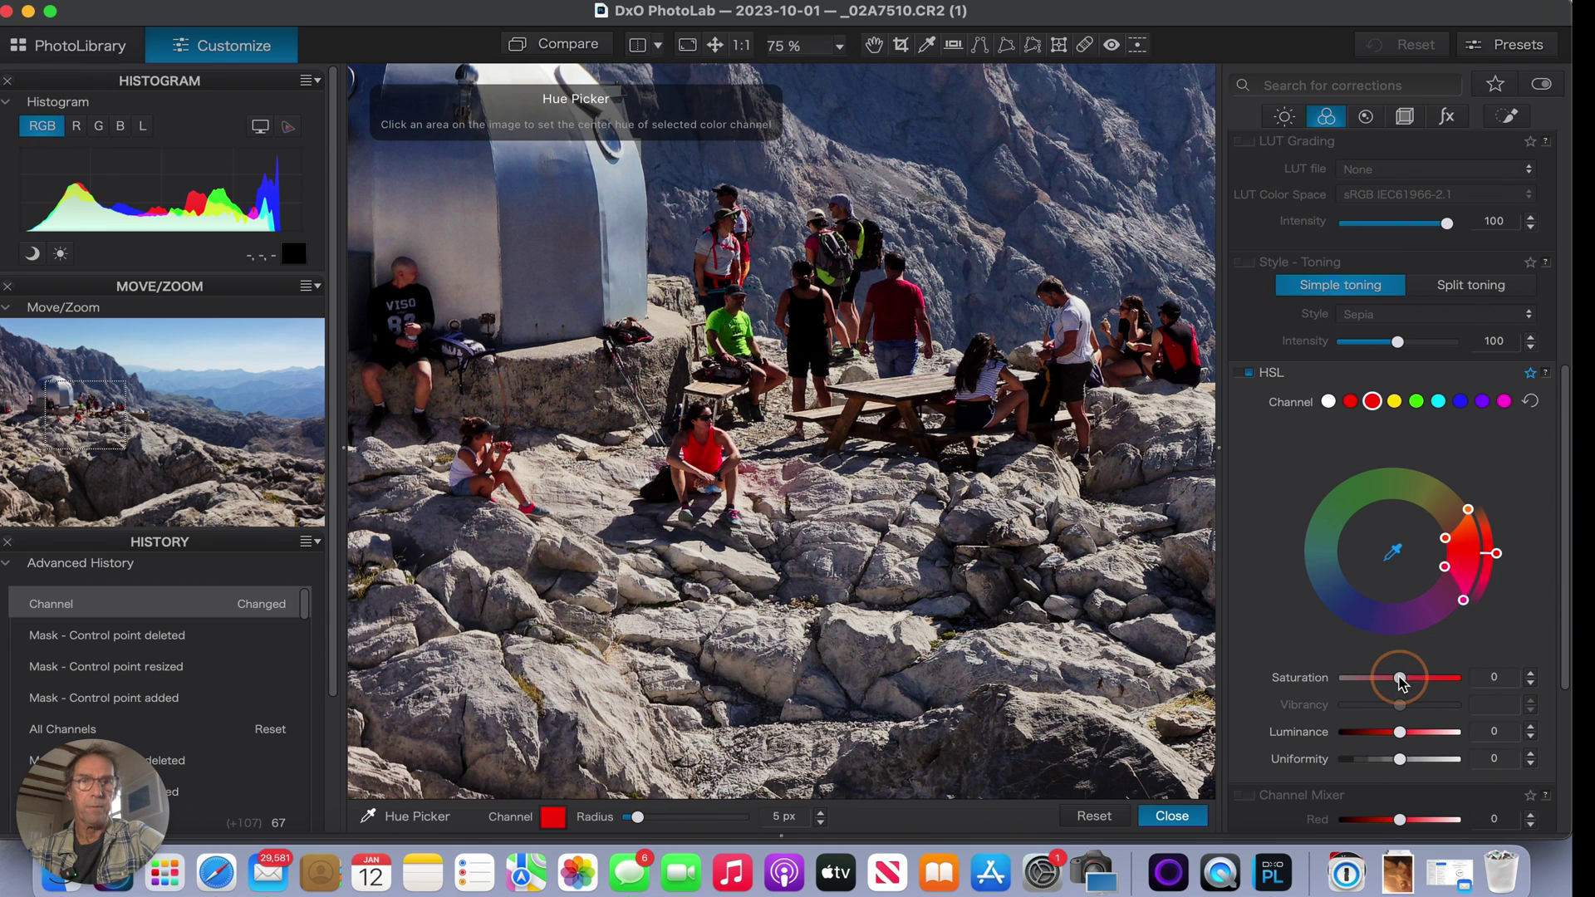
drag(1399, 680, 1366, 685)
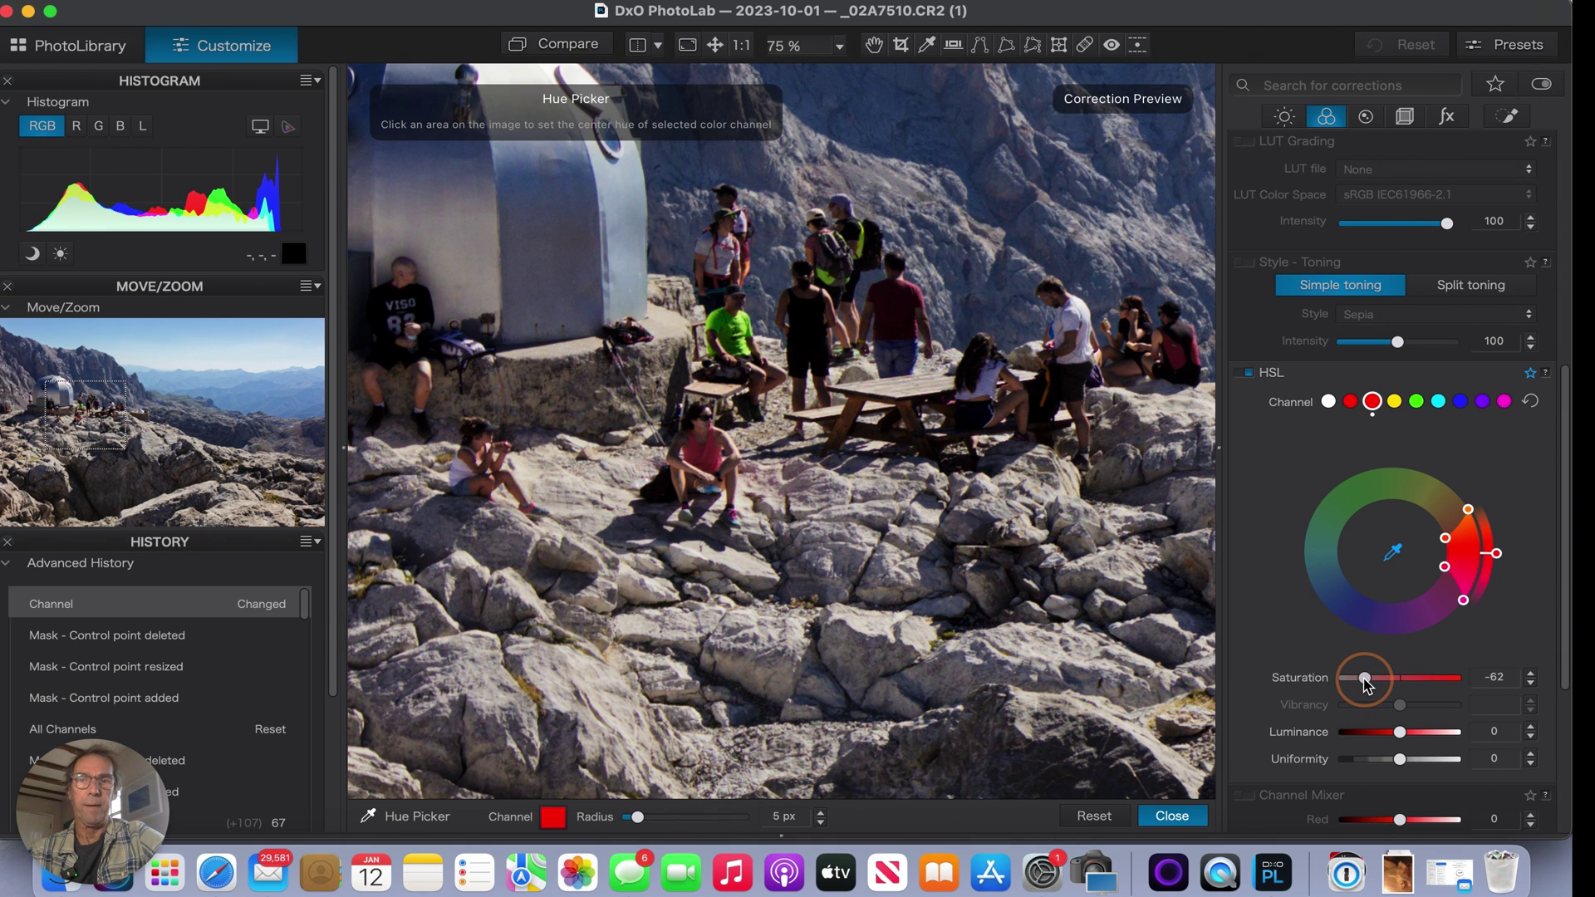
Step: Try red saturation at -46 and +40, settle at +5, and shift reds toward yellow
drag(1367, 684, 1375, 683)
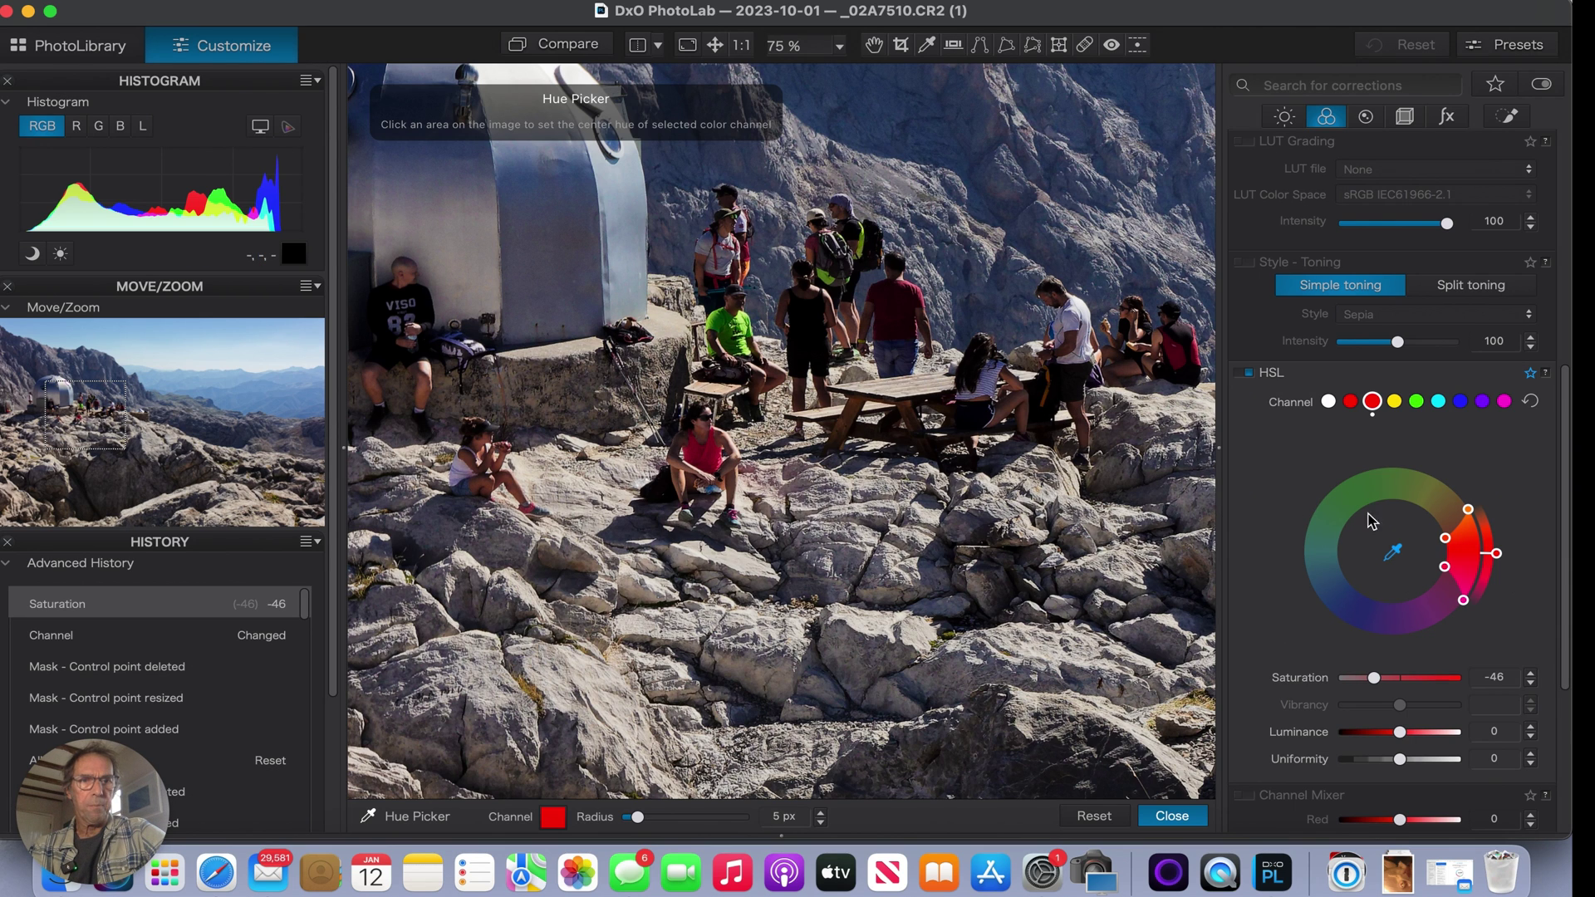
drag(1374, 680, 1425, 683)
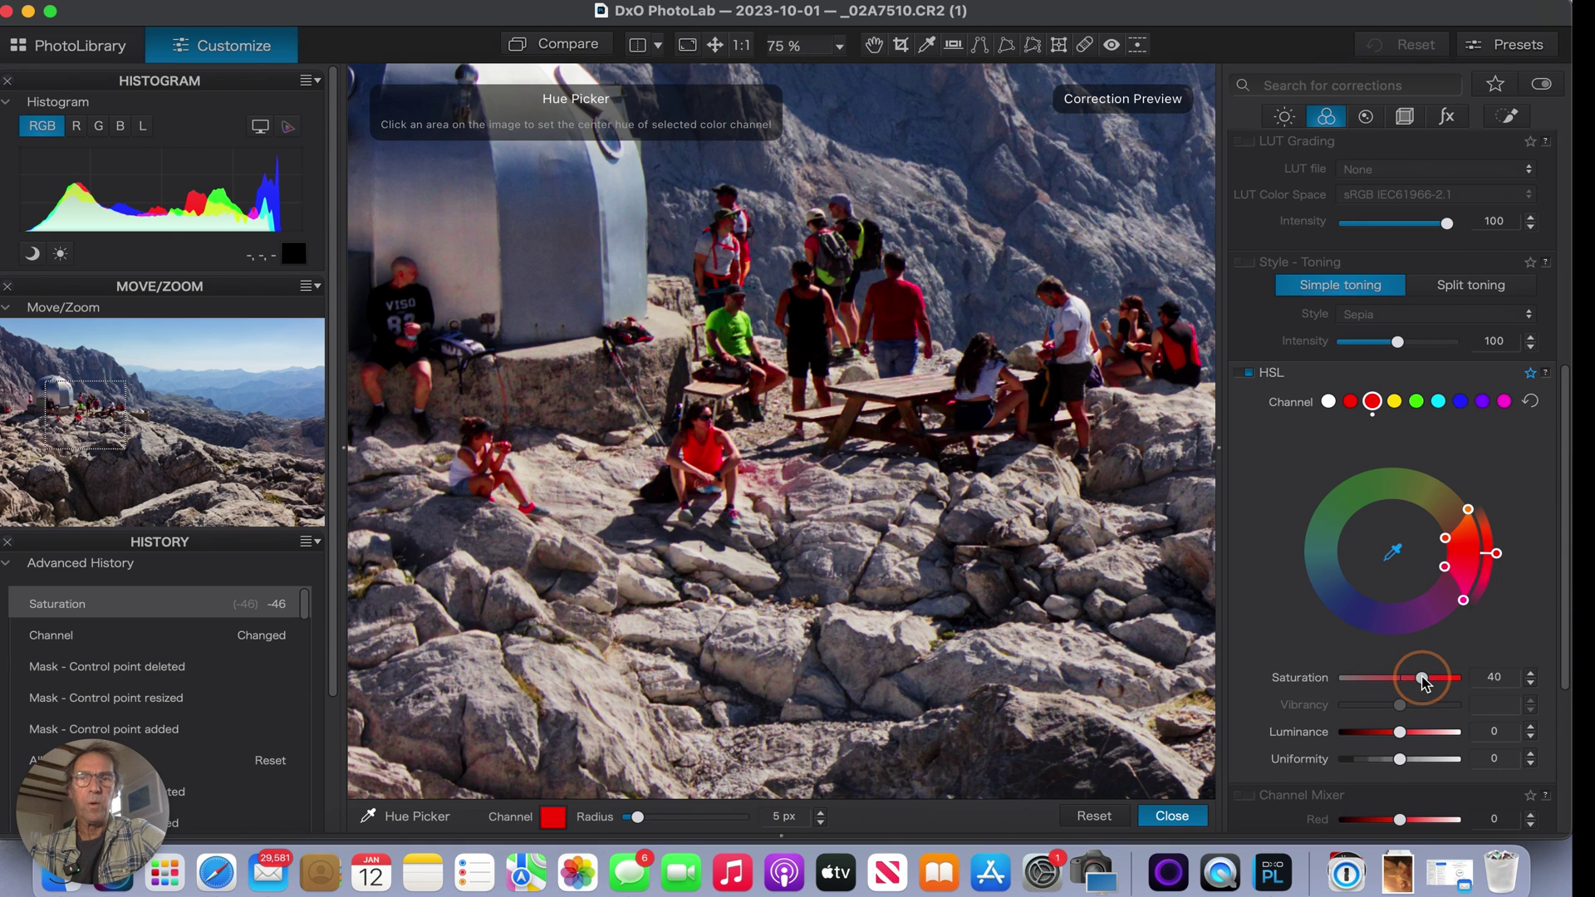
drag(1424, 683, 1414, 683)
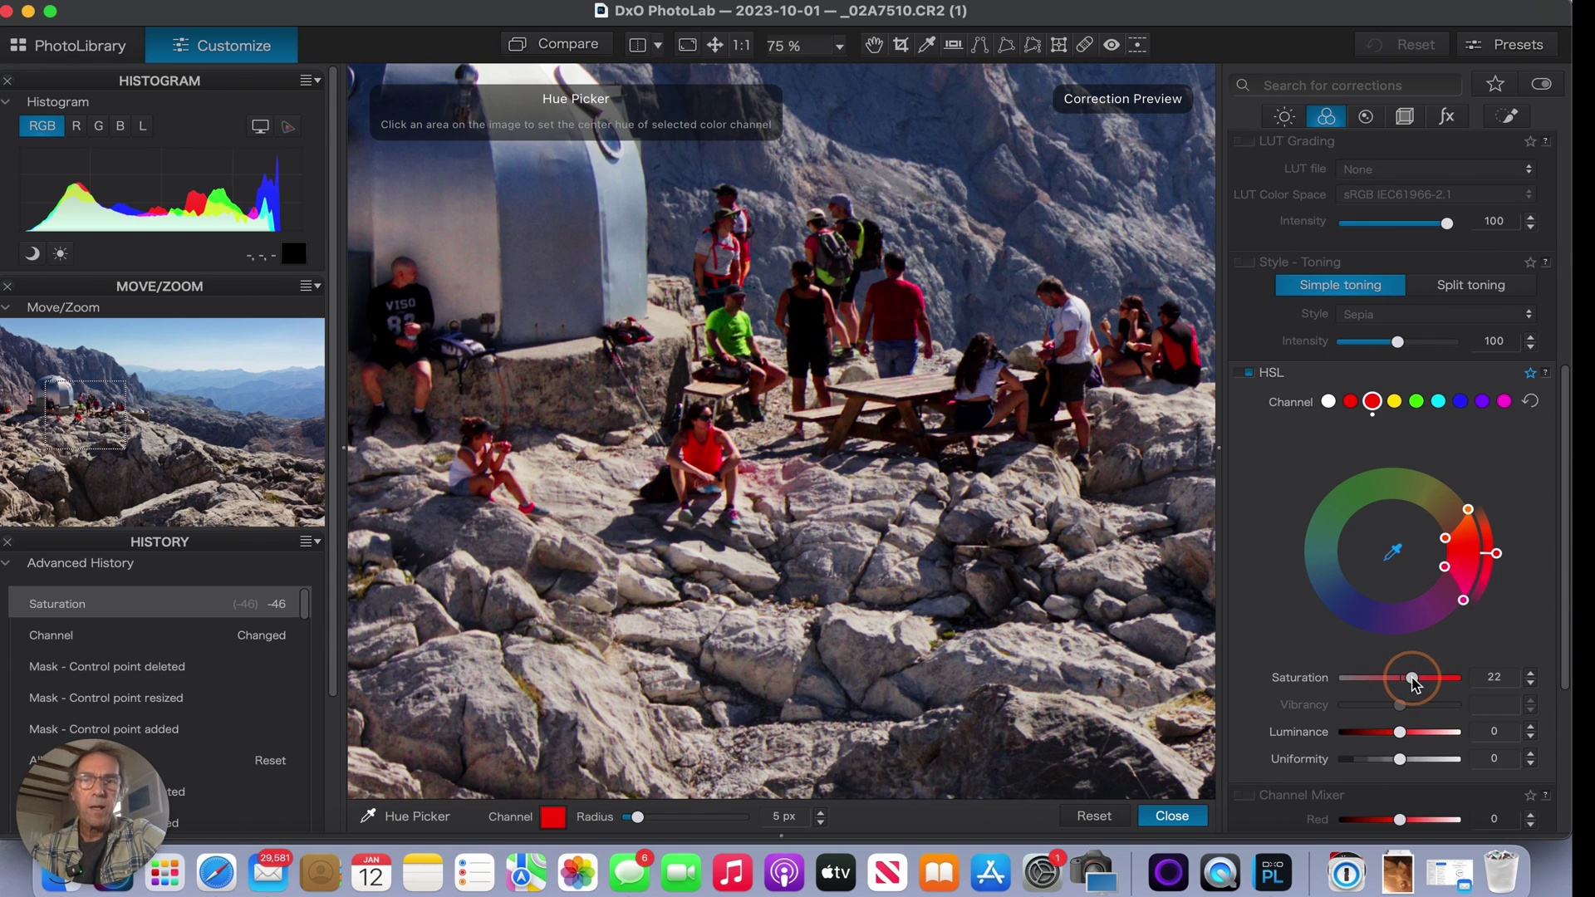
drag(1413, 681, 1407, 683)
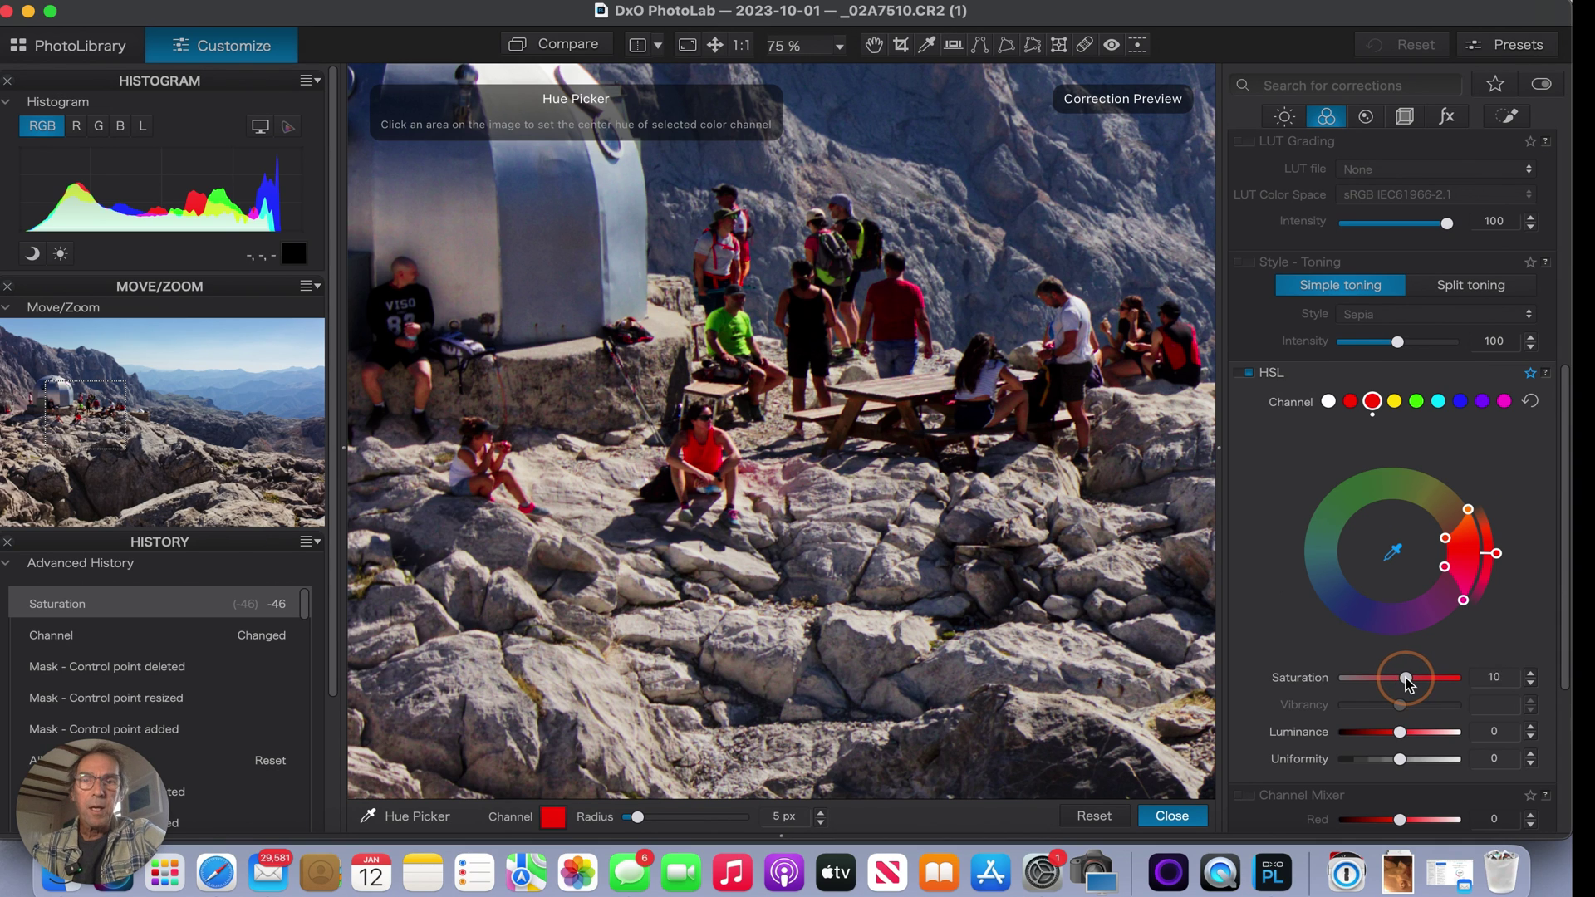
drag(1407, 683, 1403, 683)
drag(1403, 683, 1403, 683)
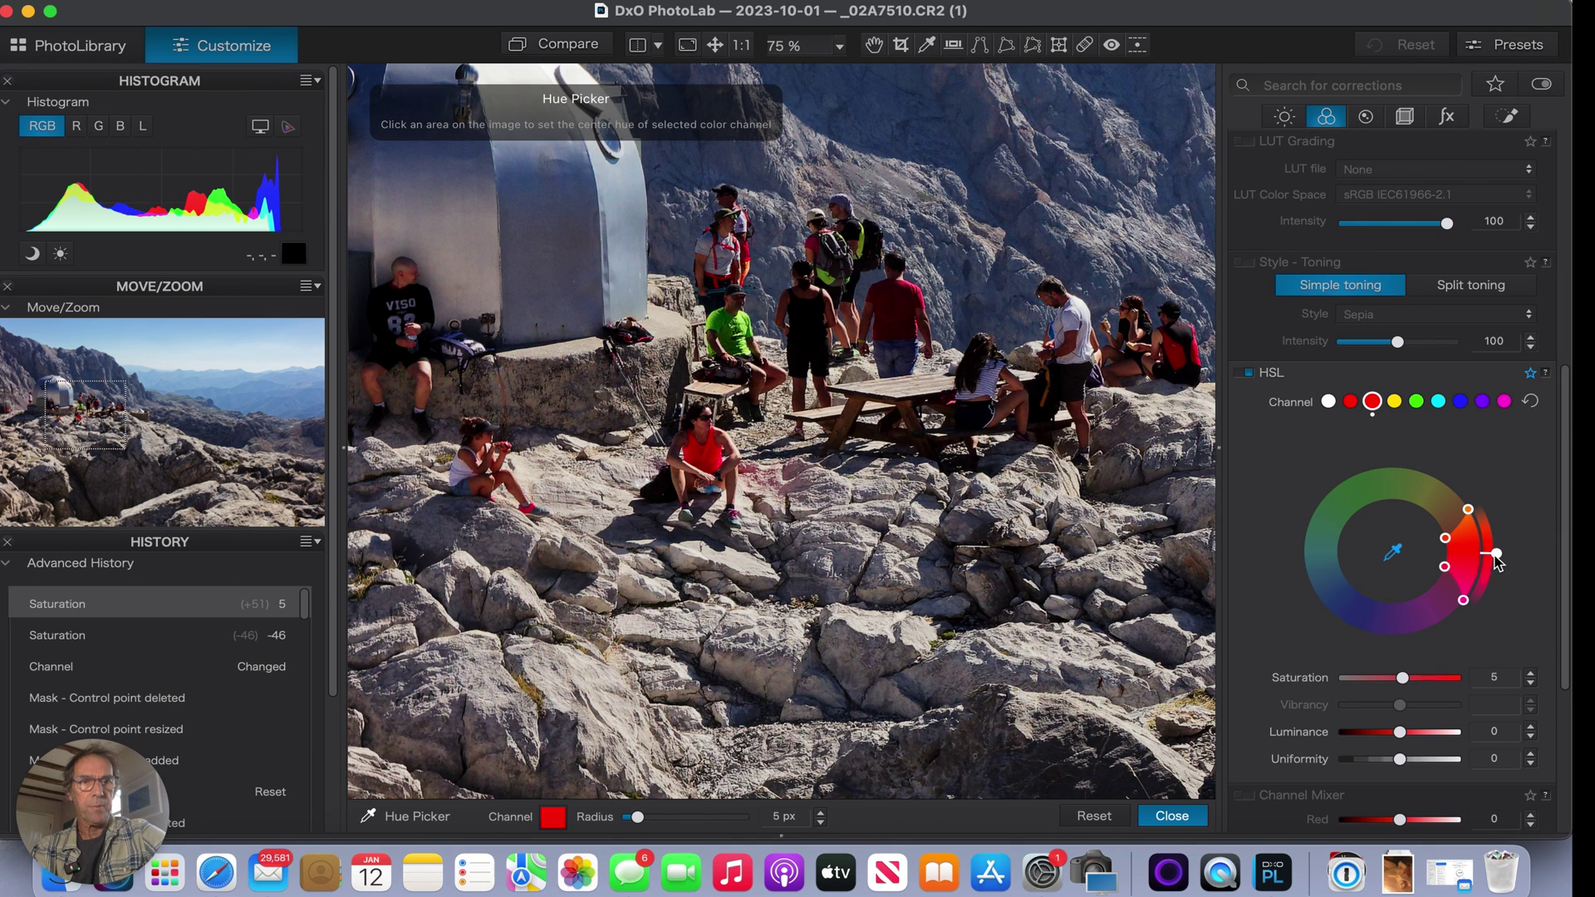
drag(1497, 562, 1449, 486)
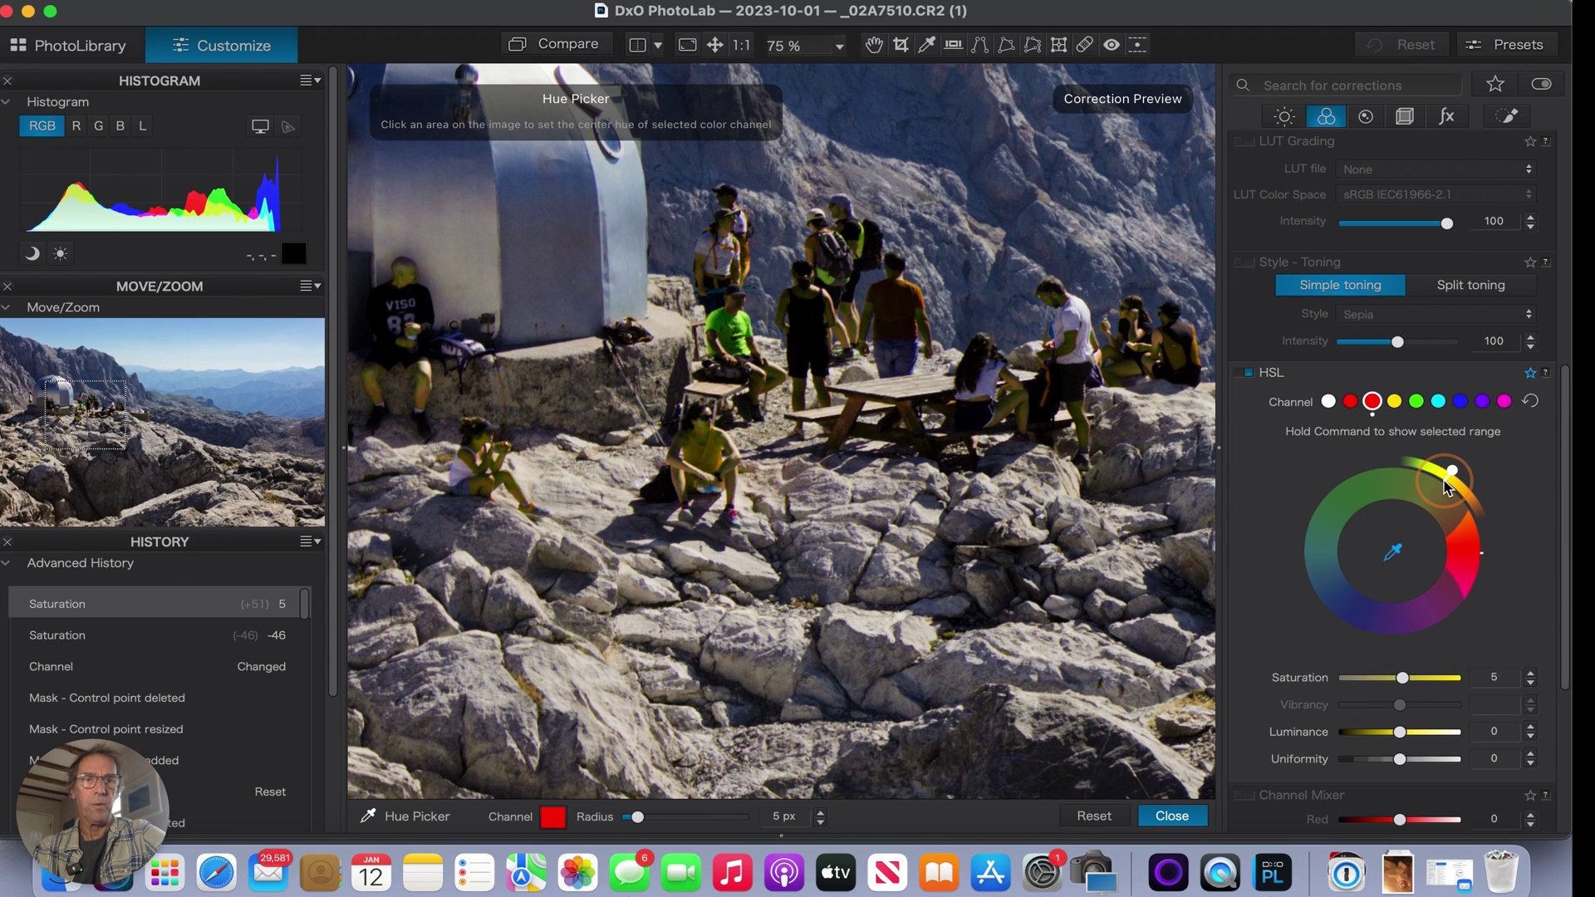
drag(1447, 486, 1452, 488)
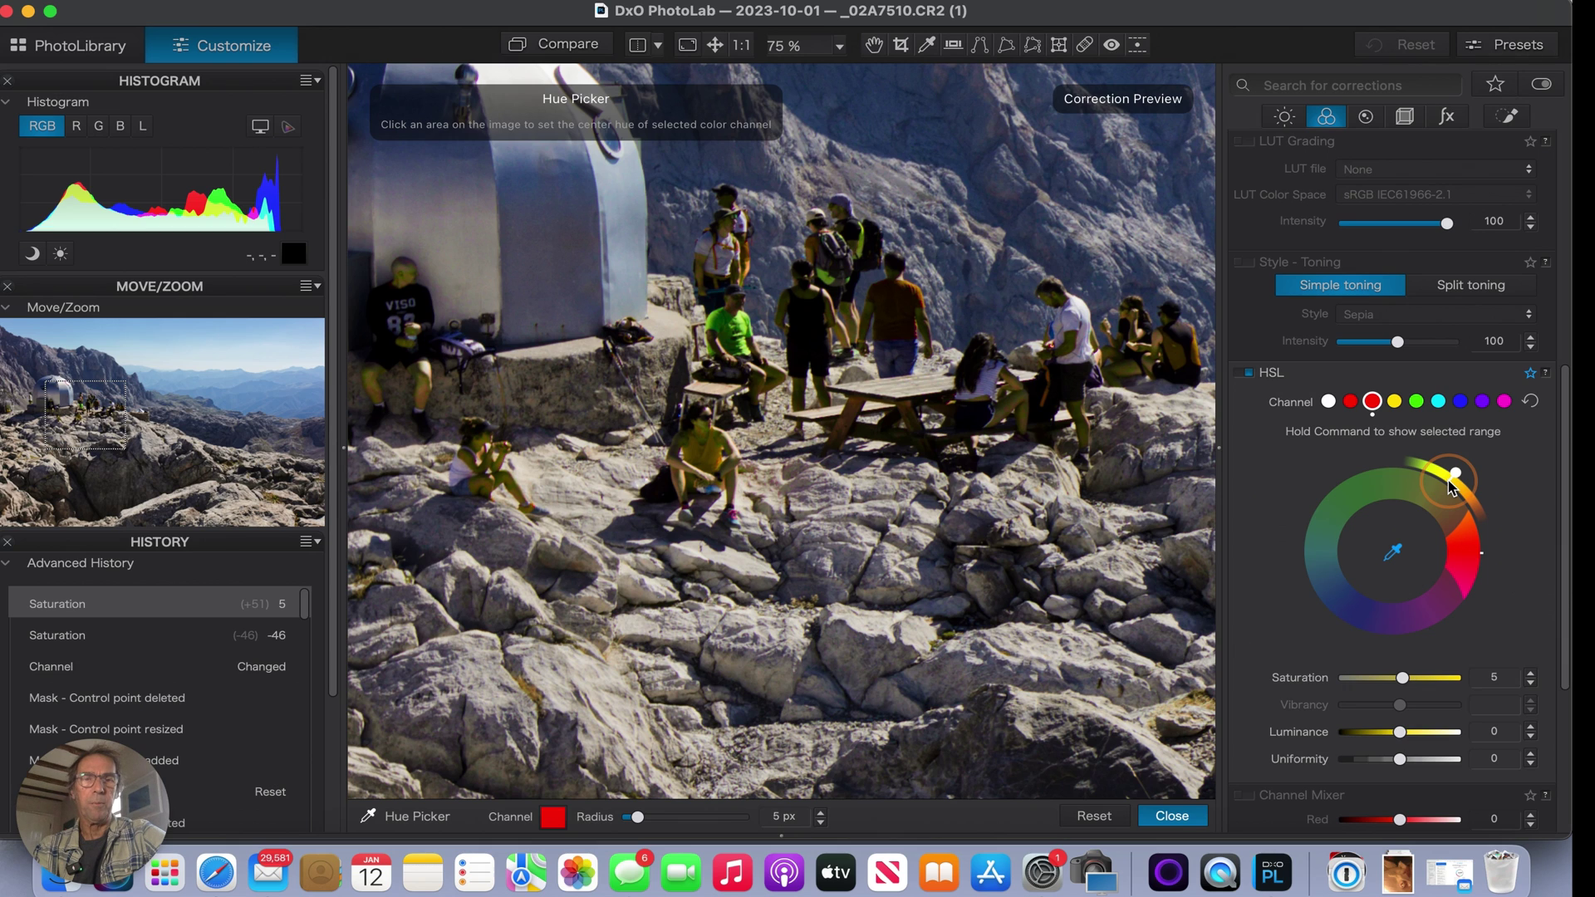
drag(1452, 487, 1400, 472)
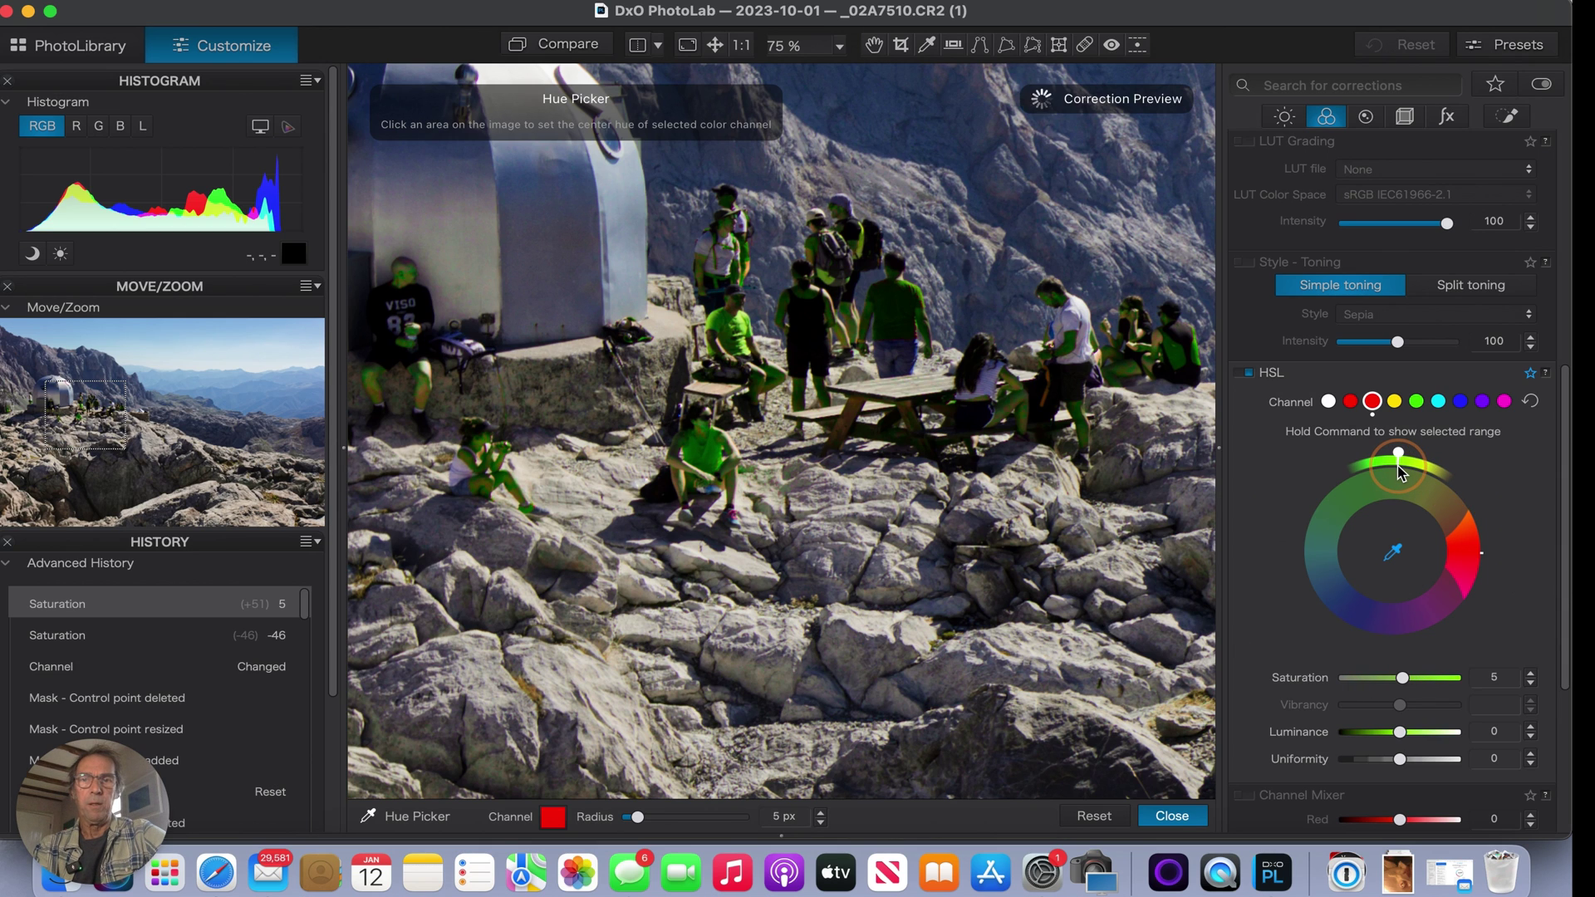
drag(1400, 472, 1384, 470)
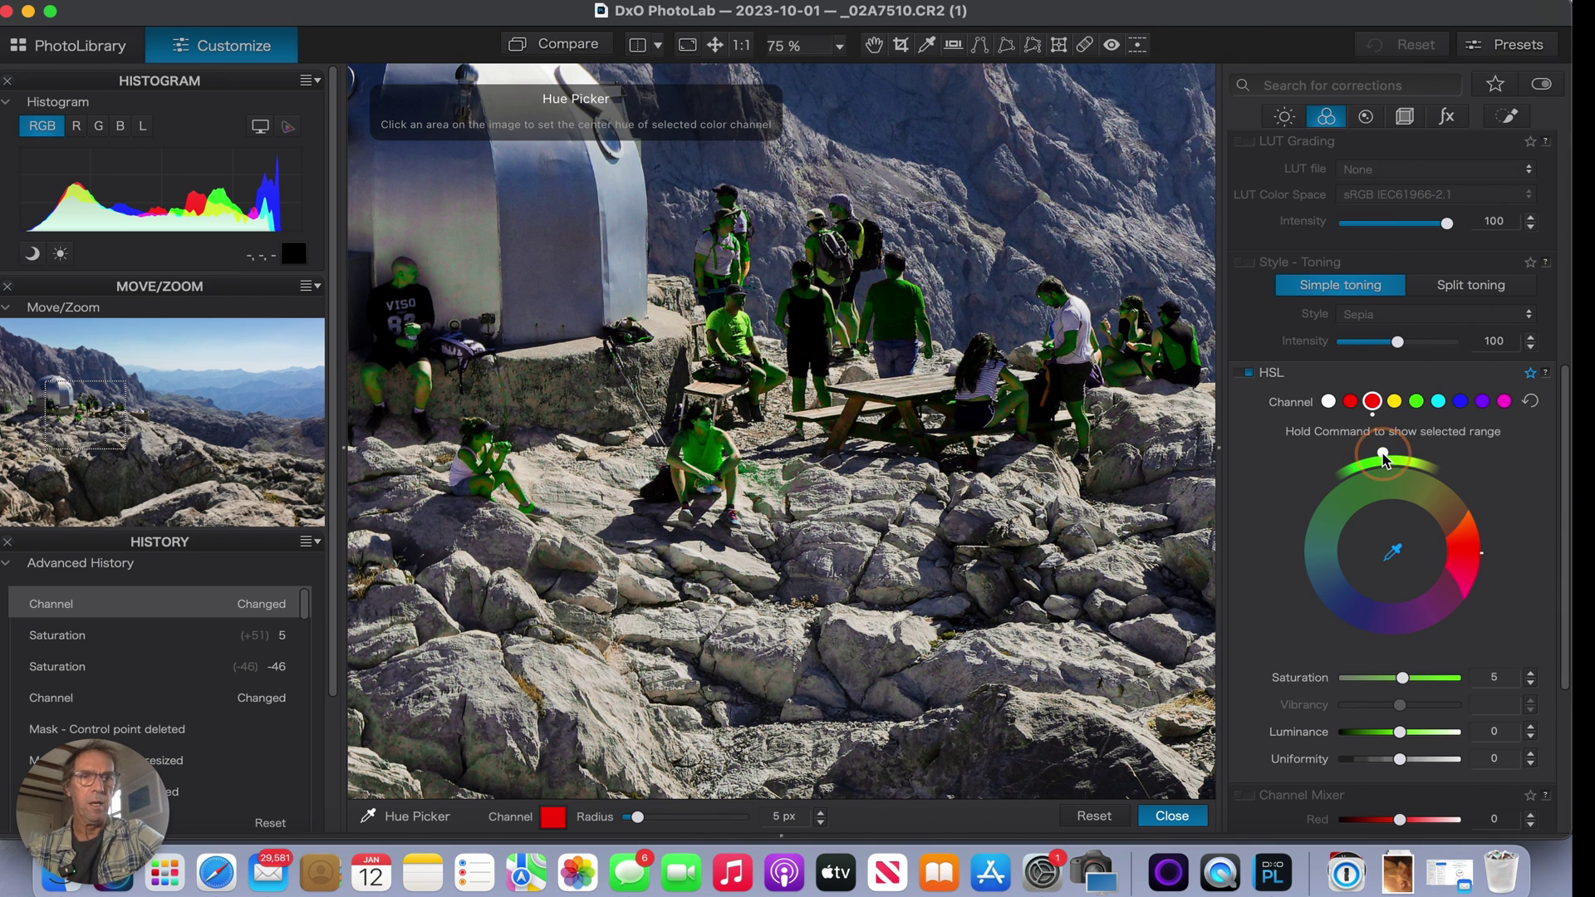
drag(1383, 461, 1493, 554)
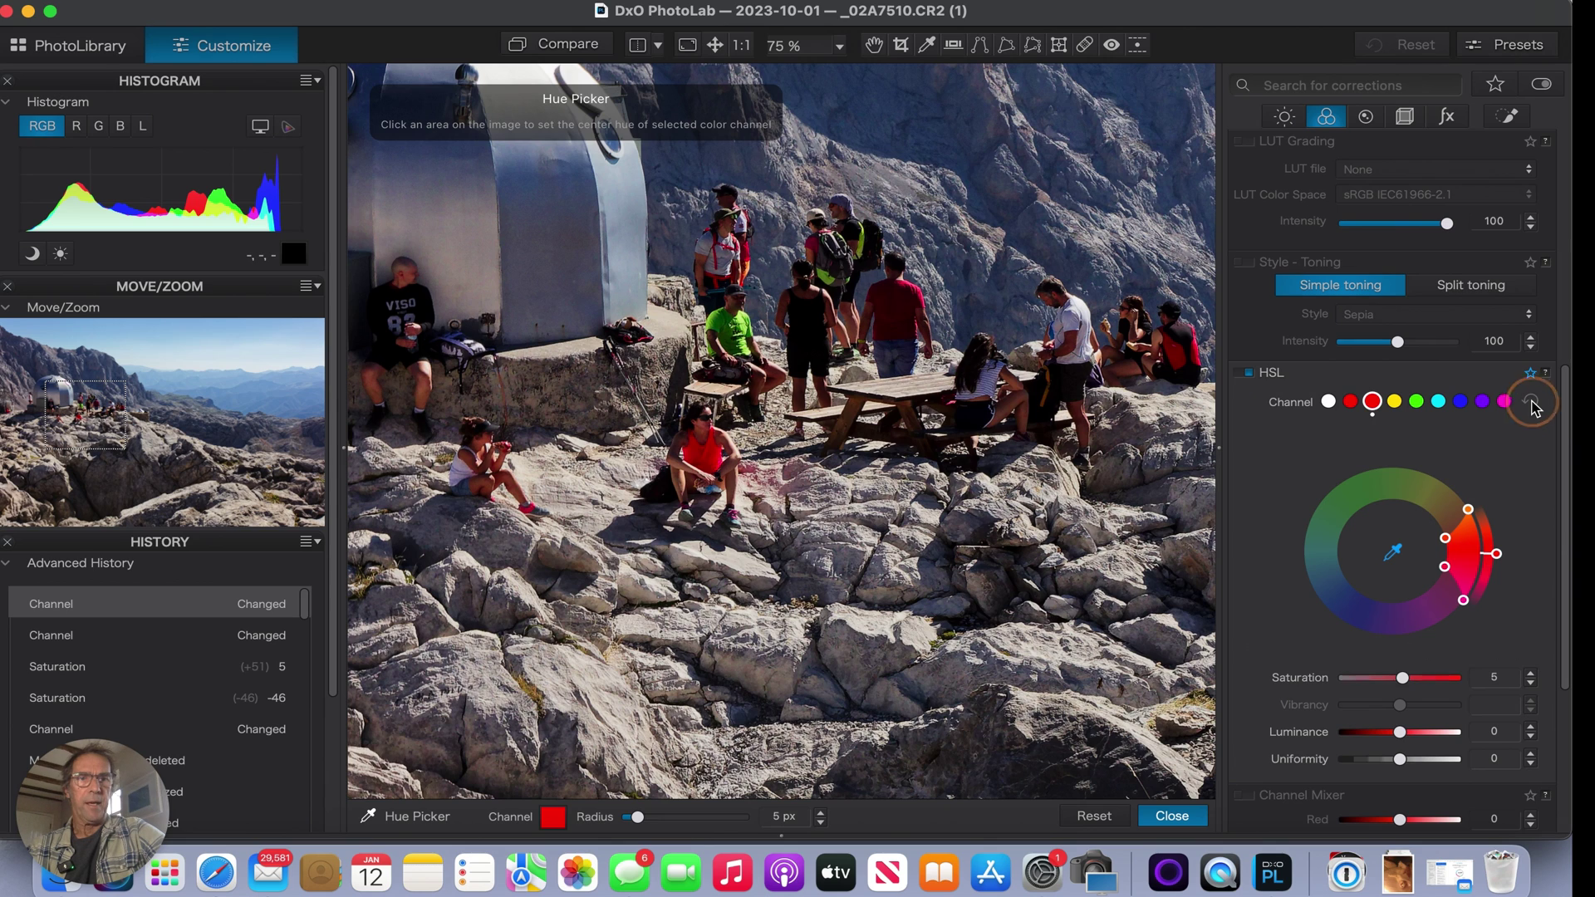
click(1532, 402)
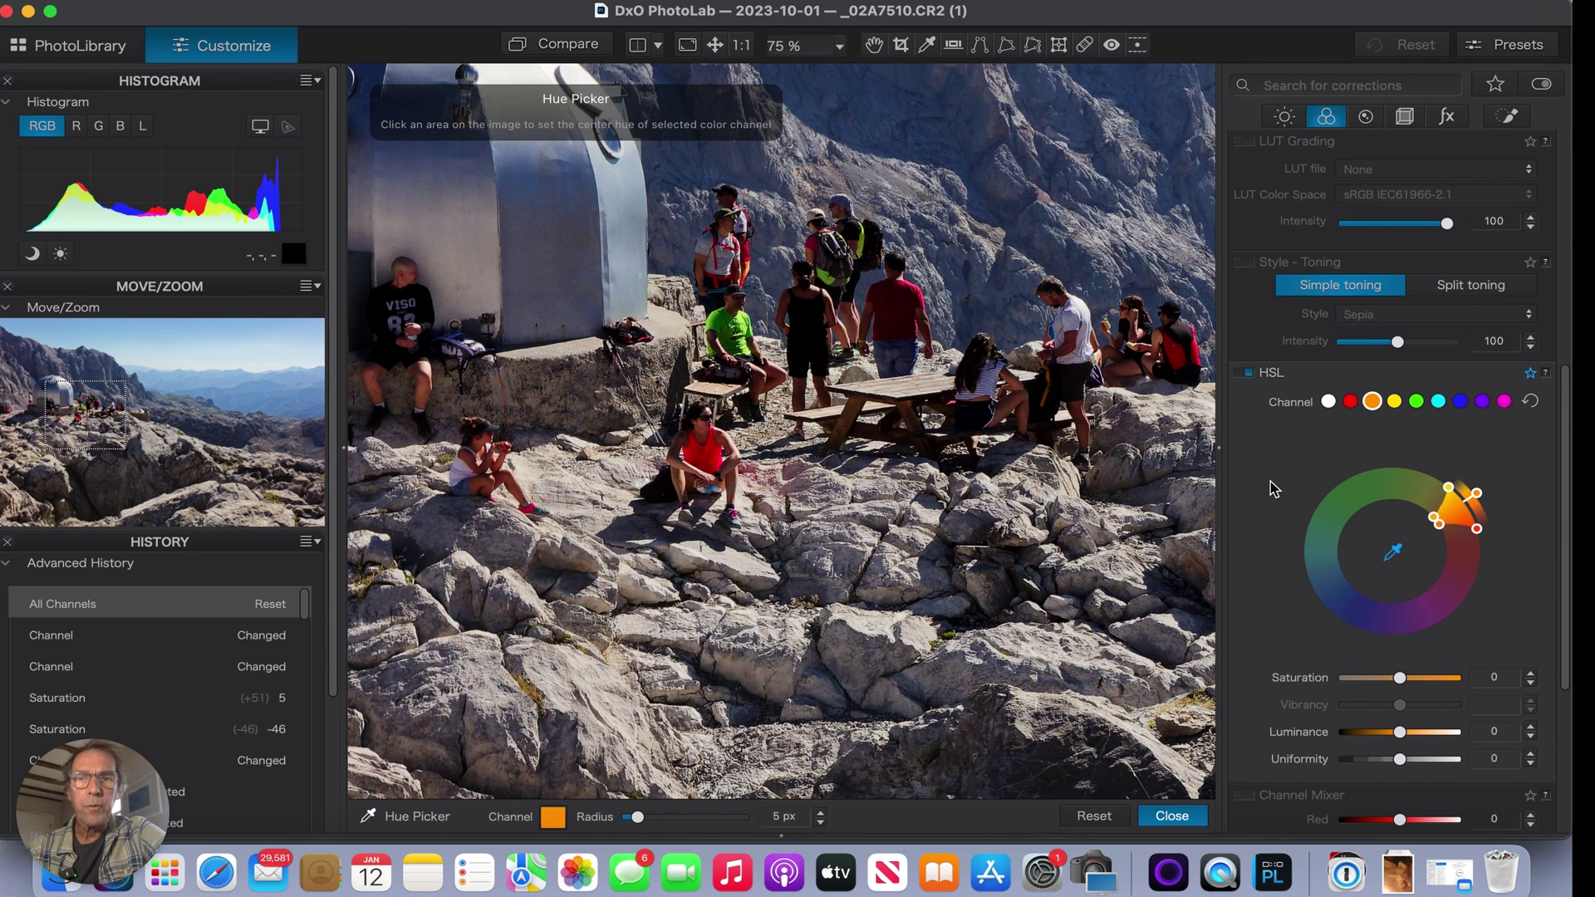
scroll(1271, 489, down, 3)
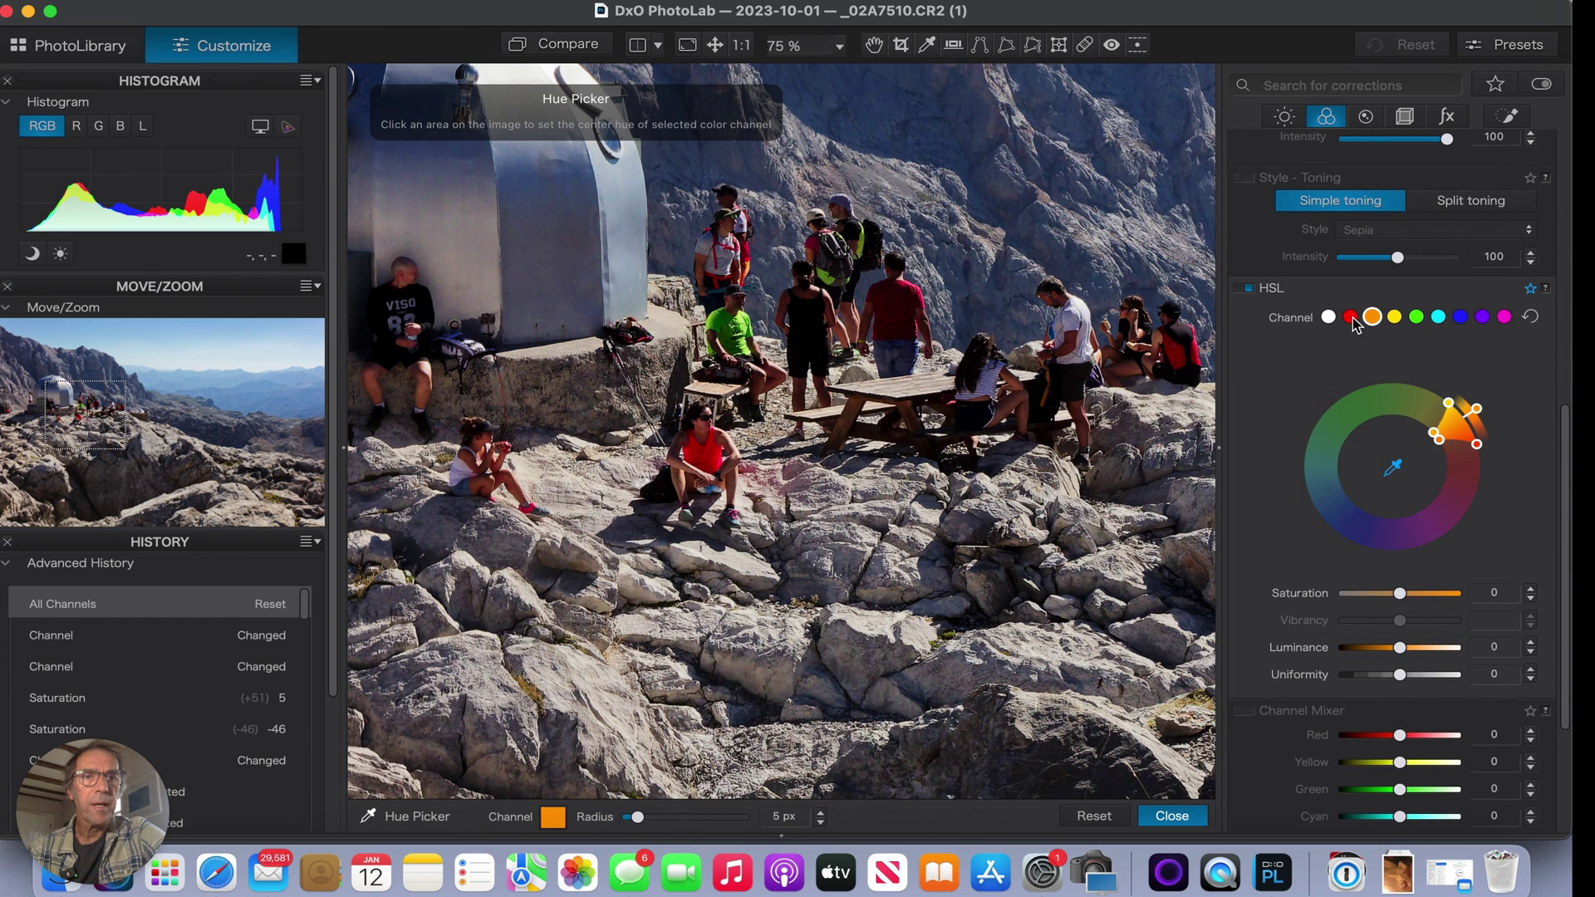
Step: Select the red HSL channel and nudge its luminance to -1
click(1351, 319)
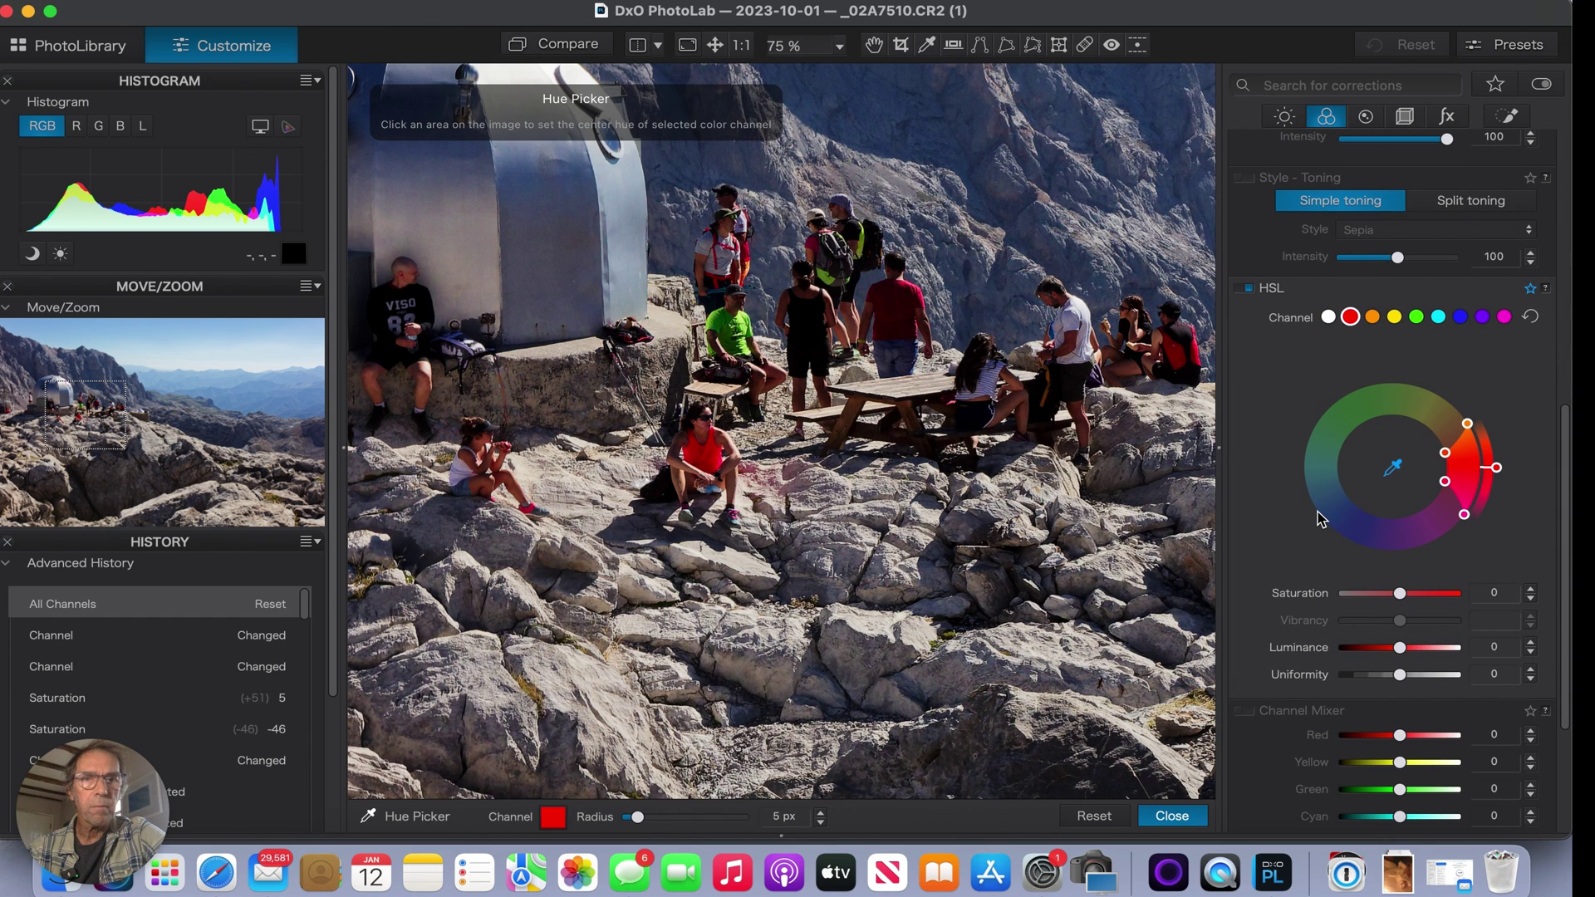
scroll(1321, 519, down, 2)
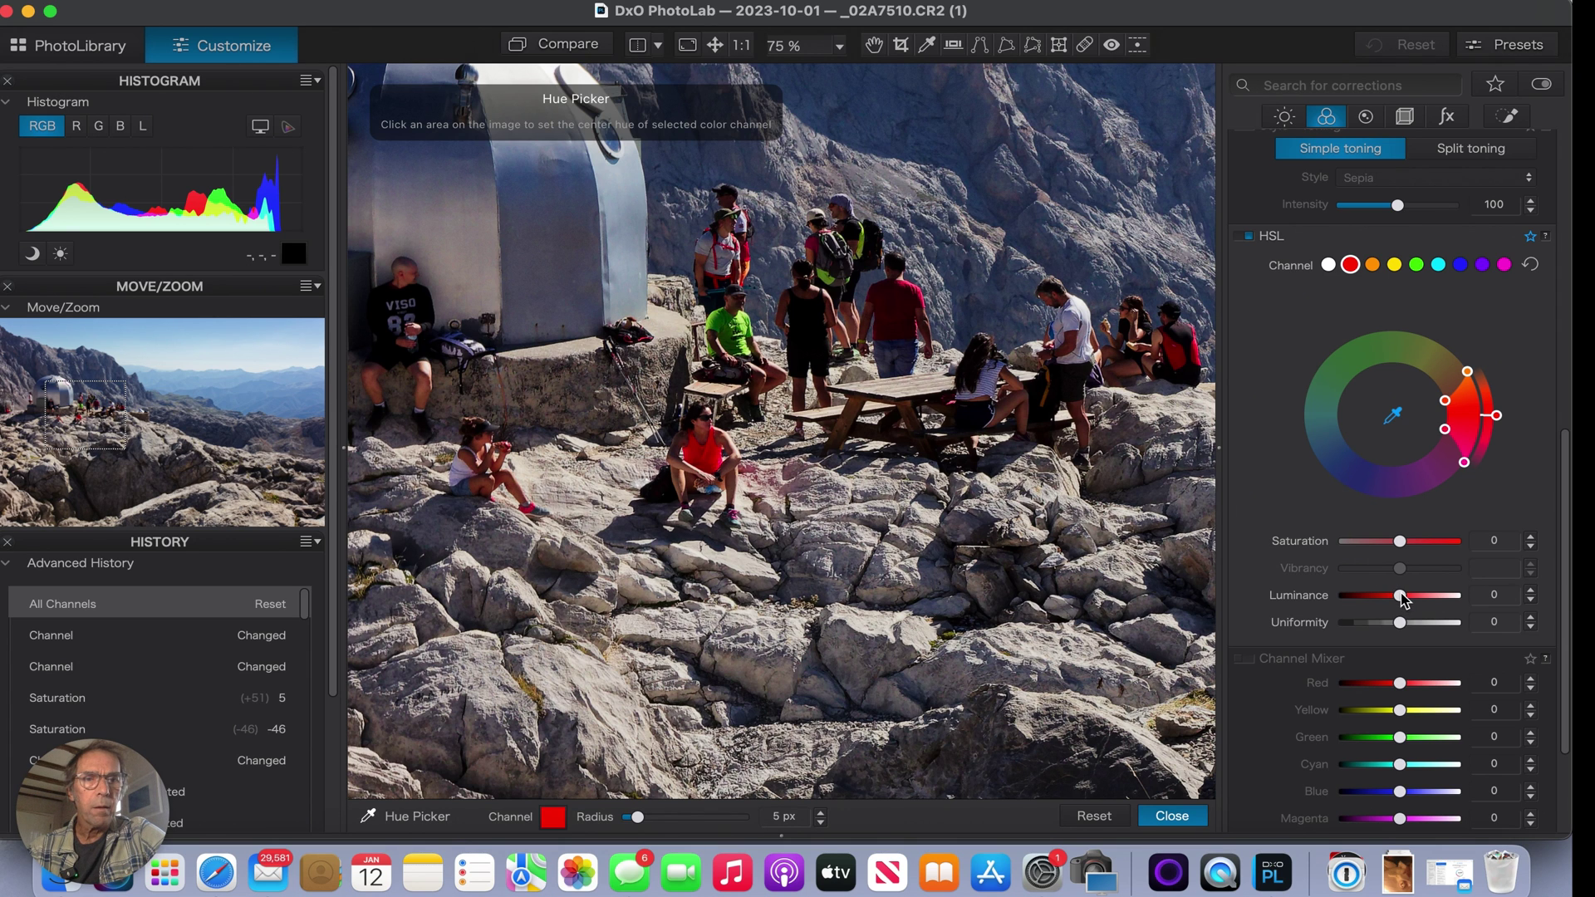
drag(1401, 595, 1400, 599)
scroll(1276, 471, up, 2)
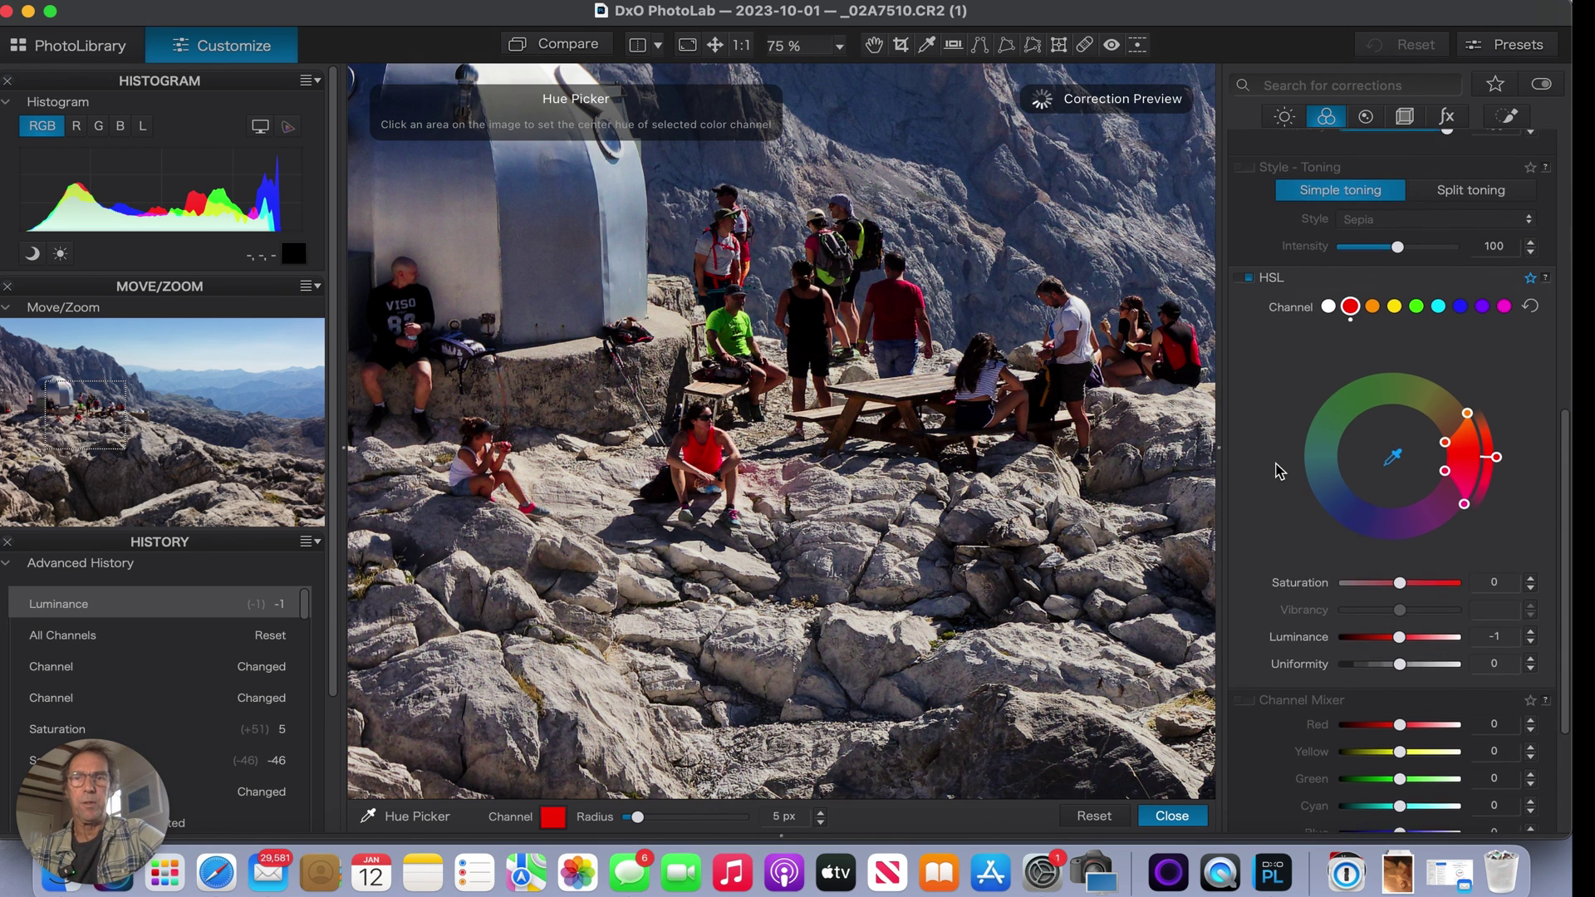
scroll(1276, 471, up, 5)
scroll(1277, 471, up, 2)
scroll(1275, 471, up, 2)
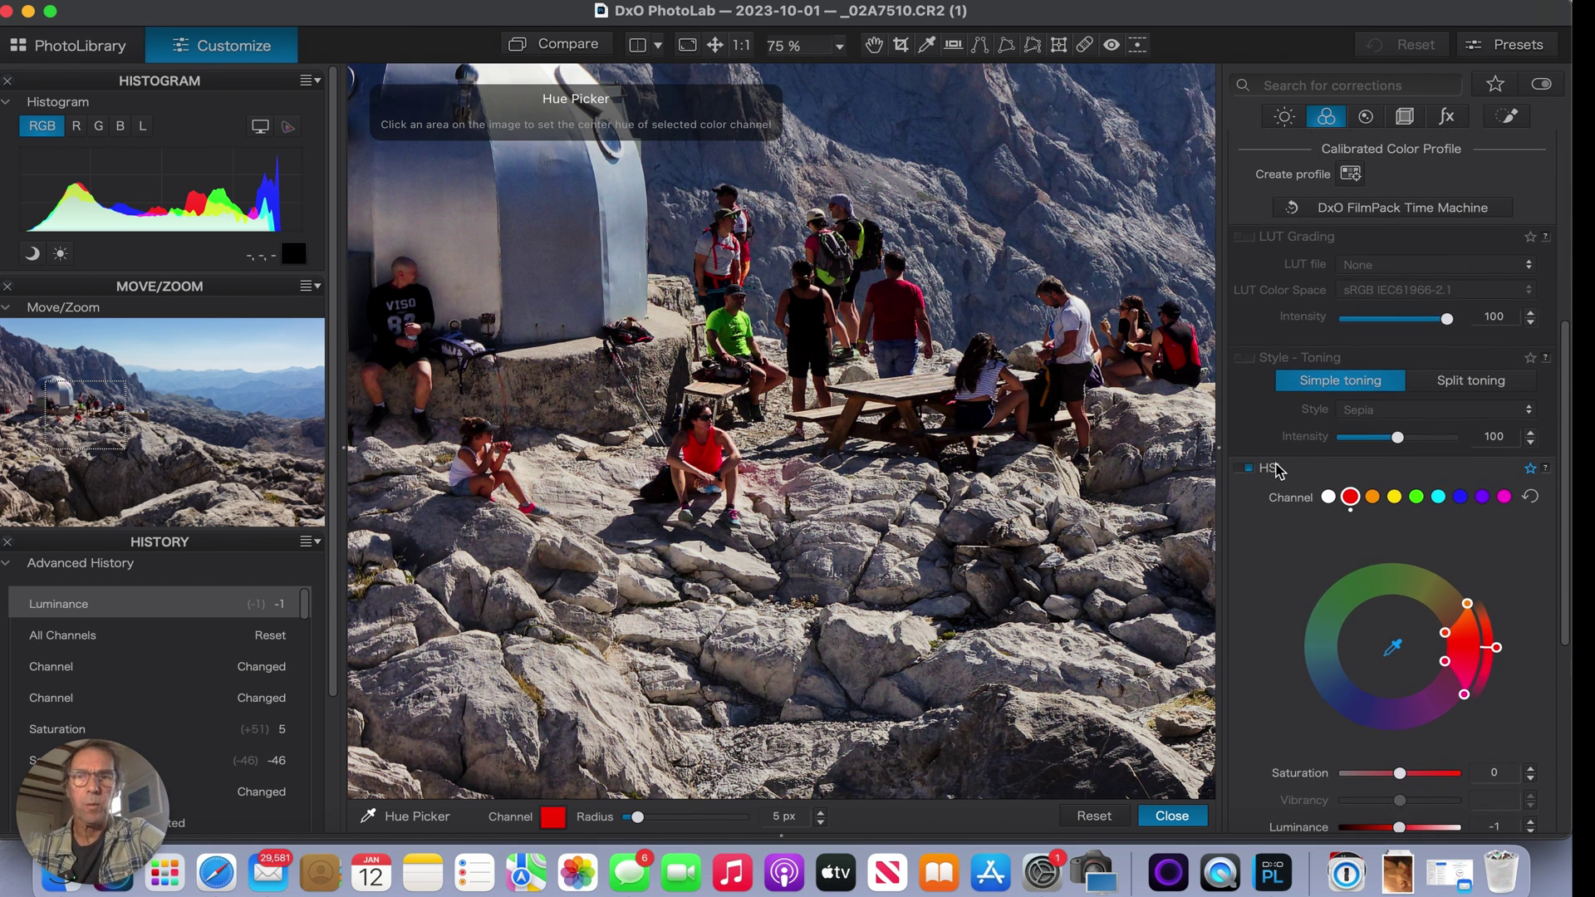
scroll(1276, 471, up, 1)
scroll(1277, 472, up, 2)
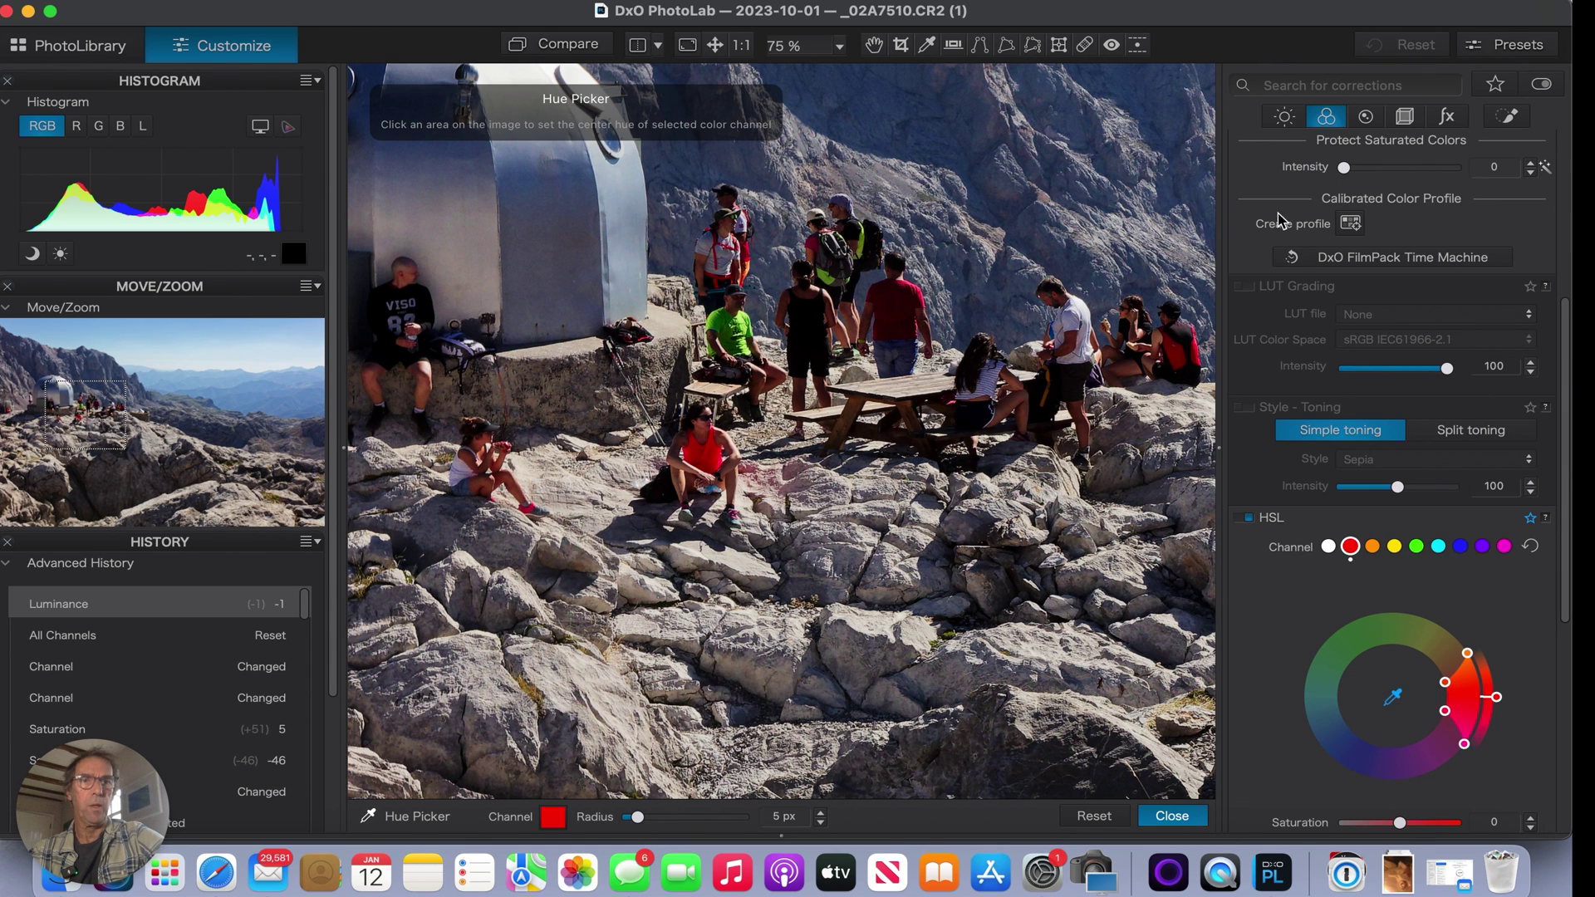
scroll(1279, 221, up, 2)
scroll(1371, 175, up, 8)
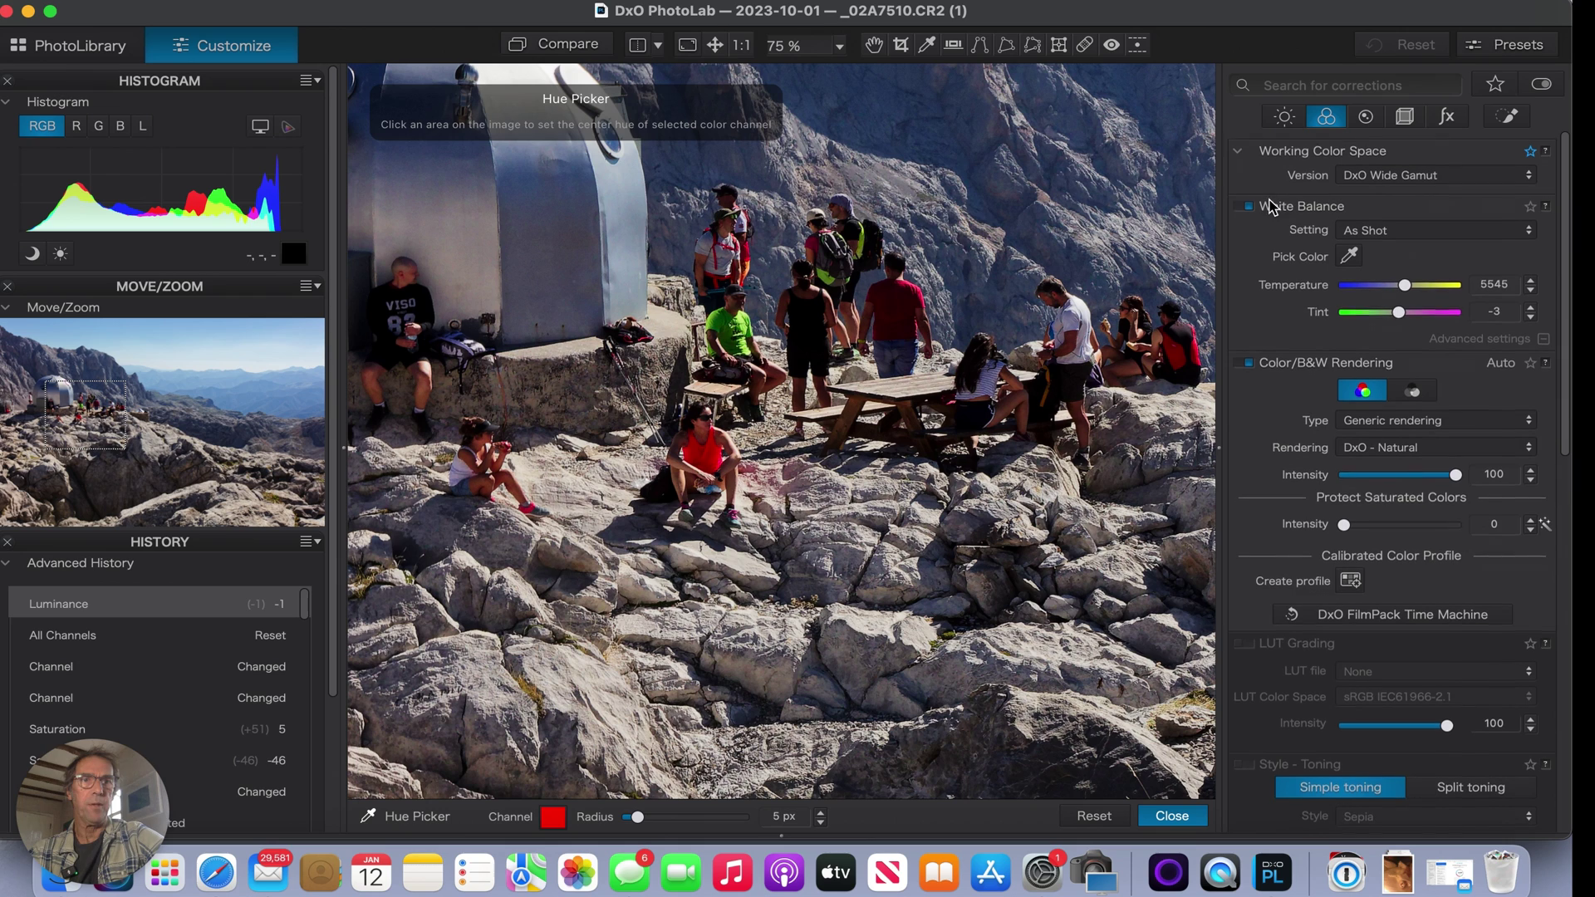
Step: Place a new control point on the woman's red shirt and name it 'Red Shirt Front'
click(1511, 119)
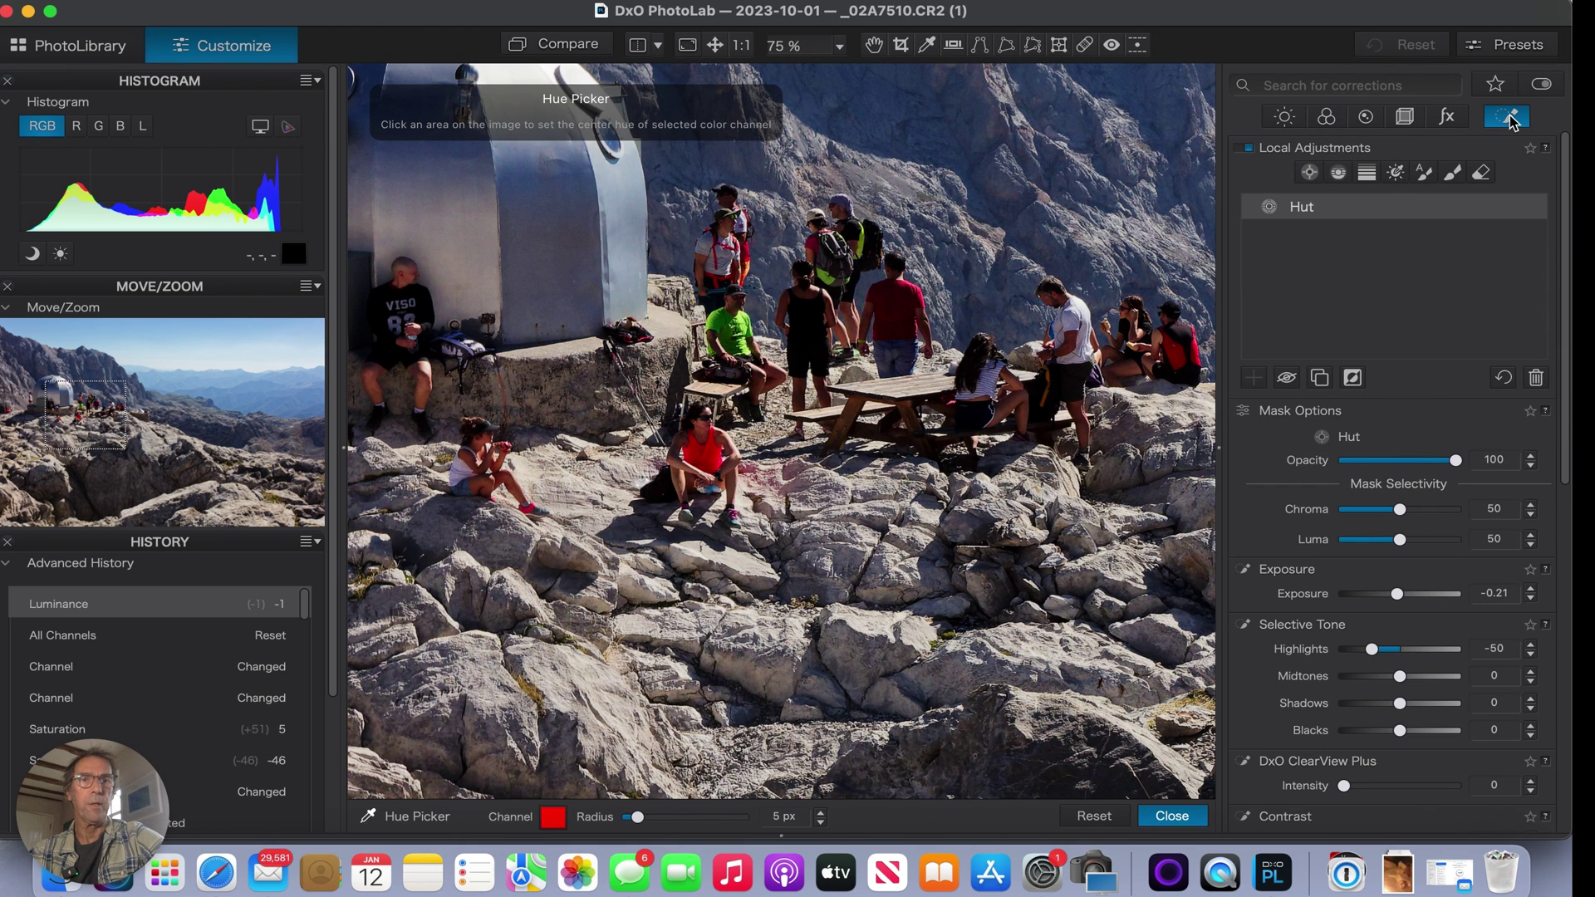
click(1309, 175)
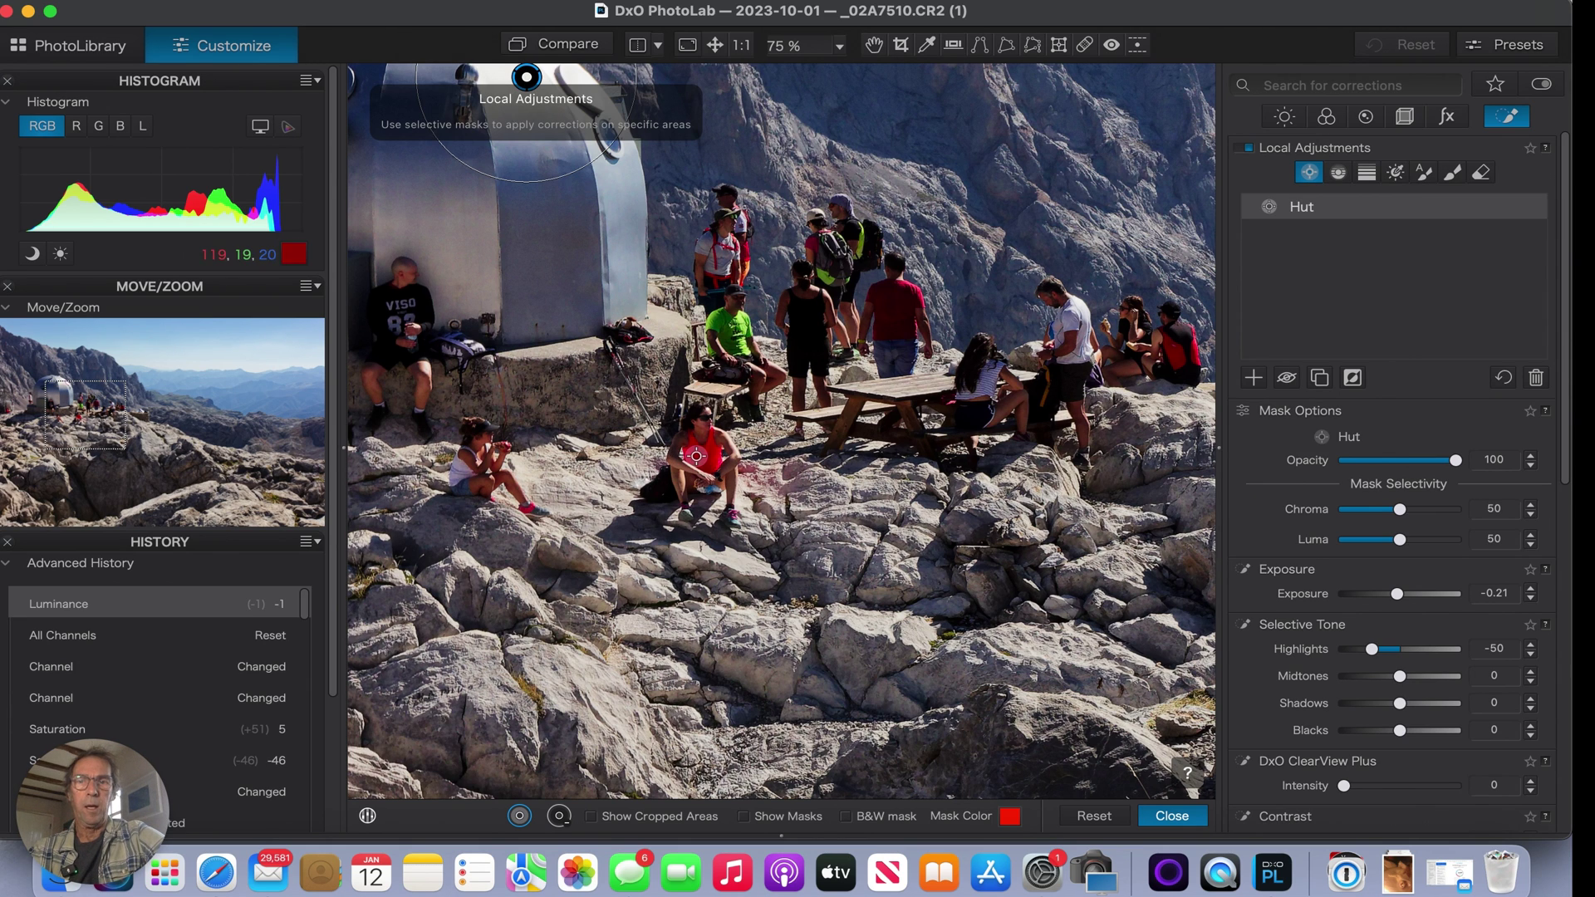
click(1255, 379)
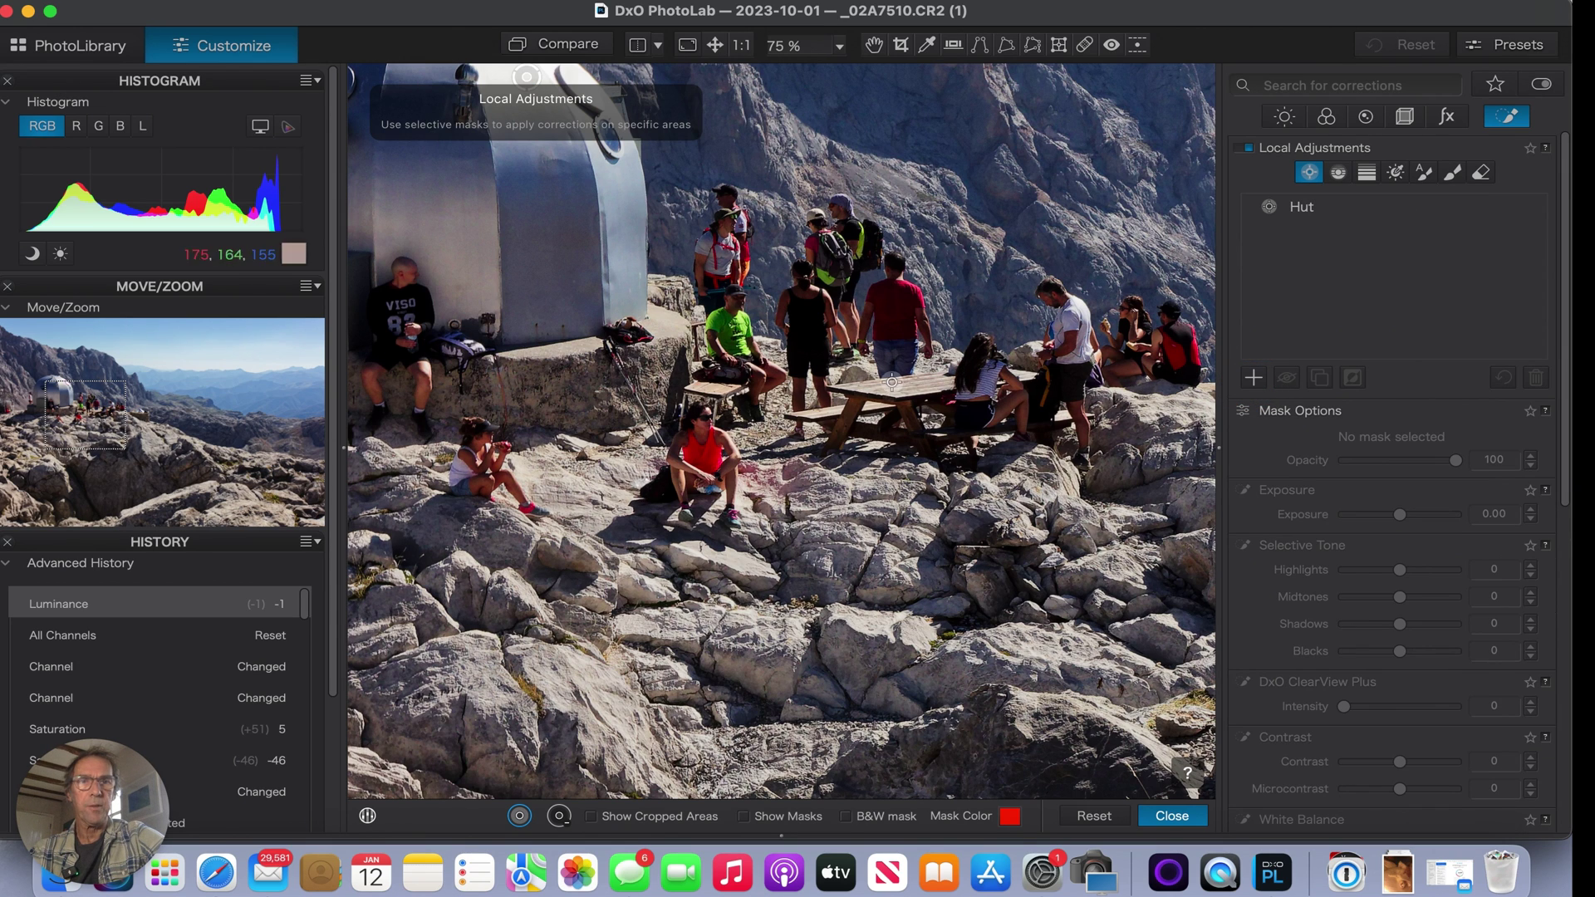
click(698, 455)
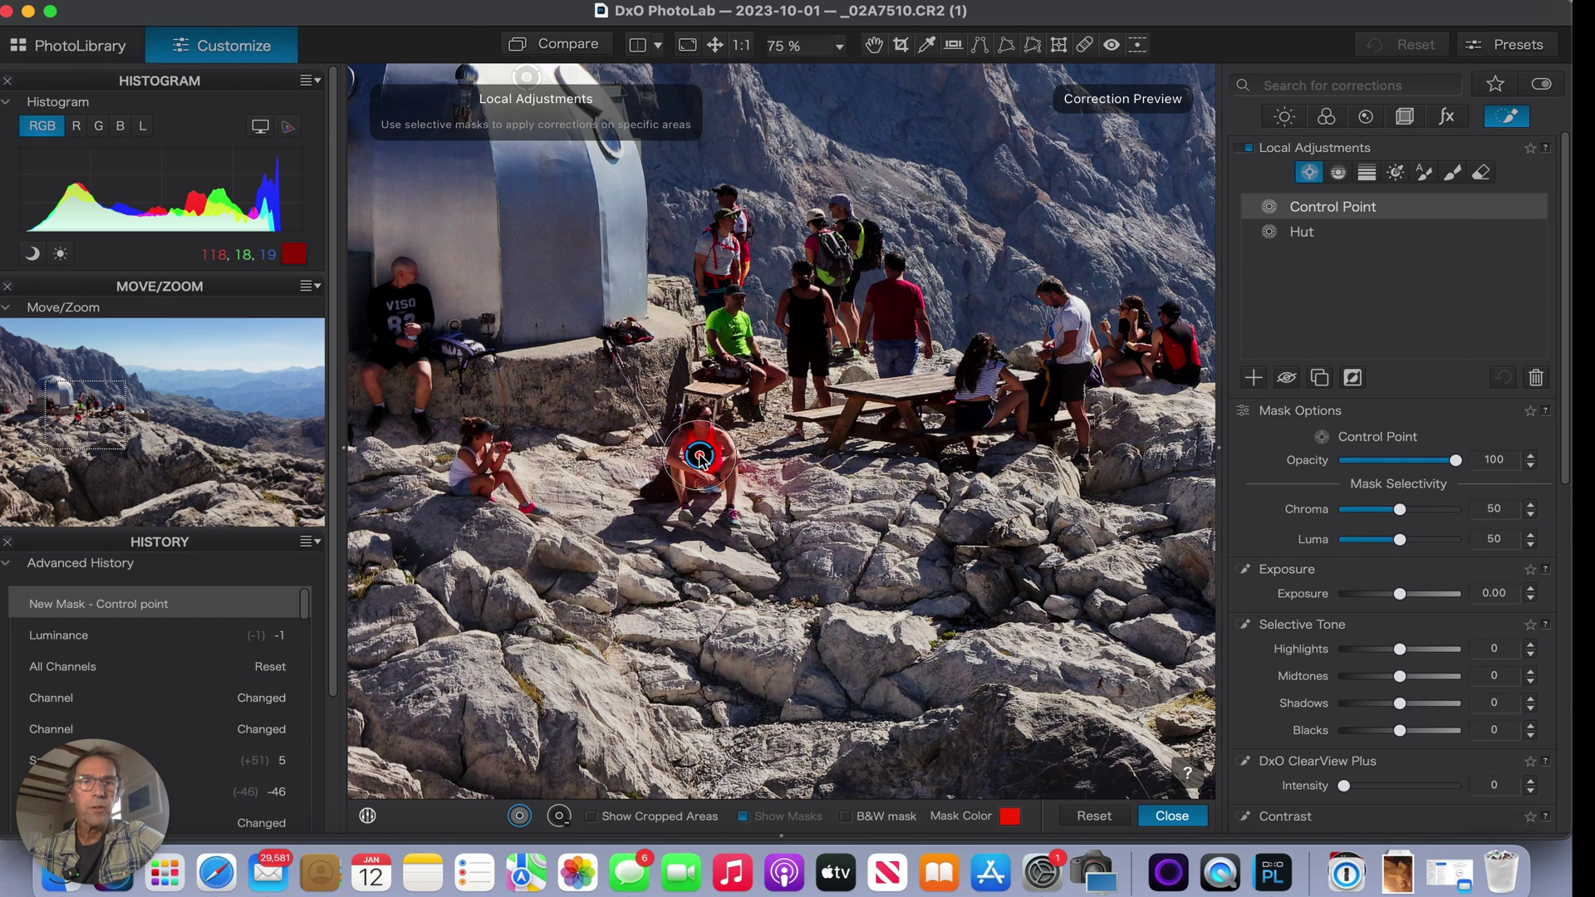
mouse_move(1334, 207)
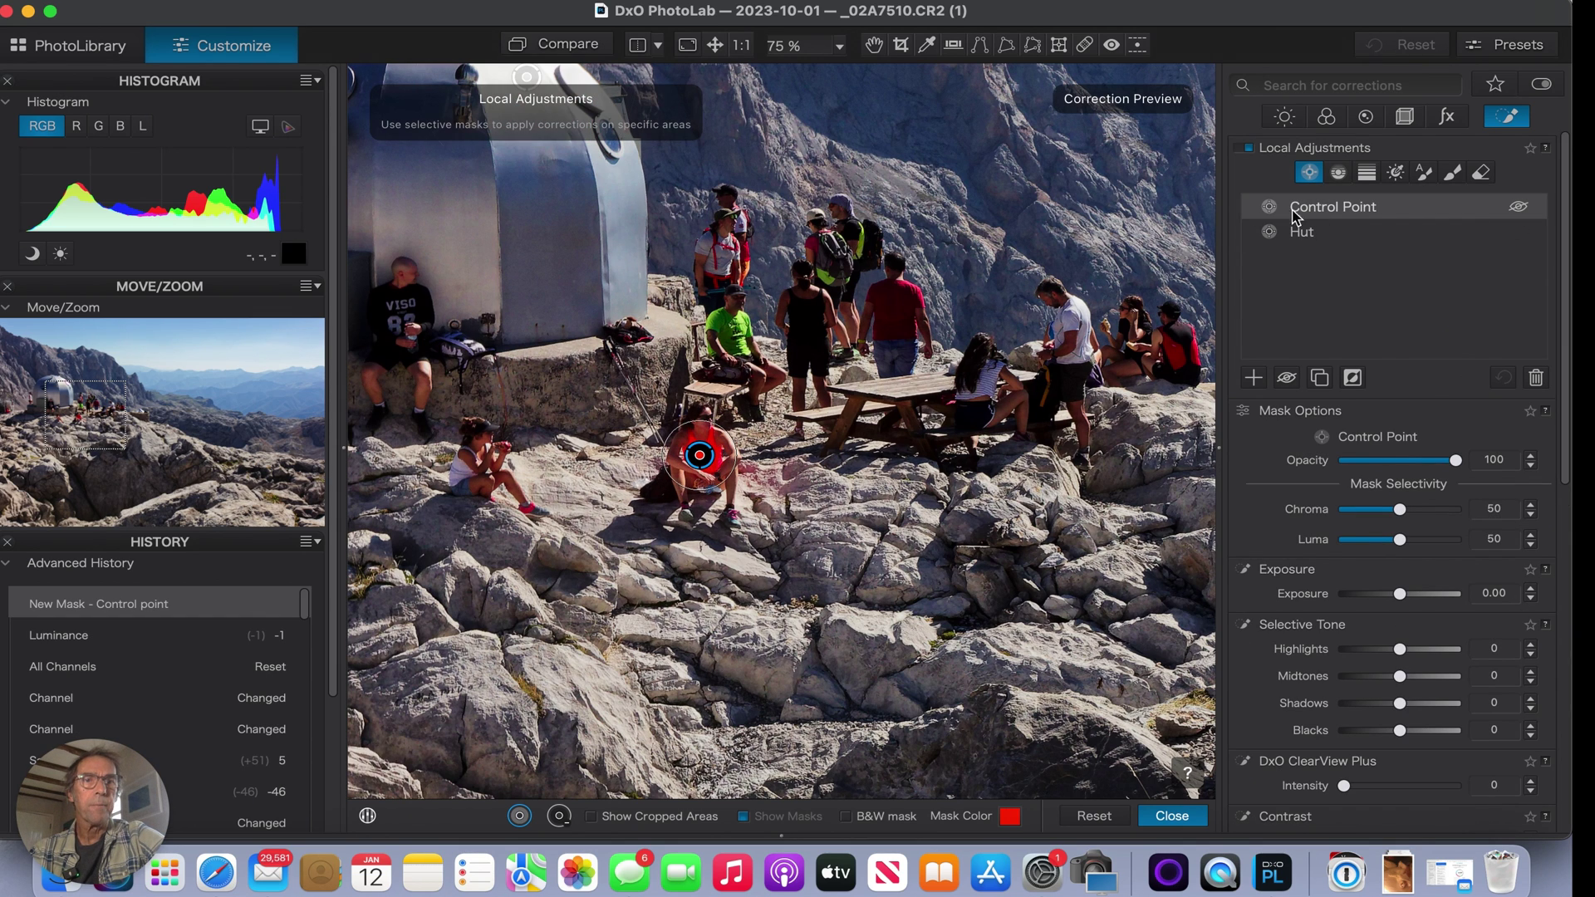
double_click(1355, 210)
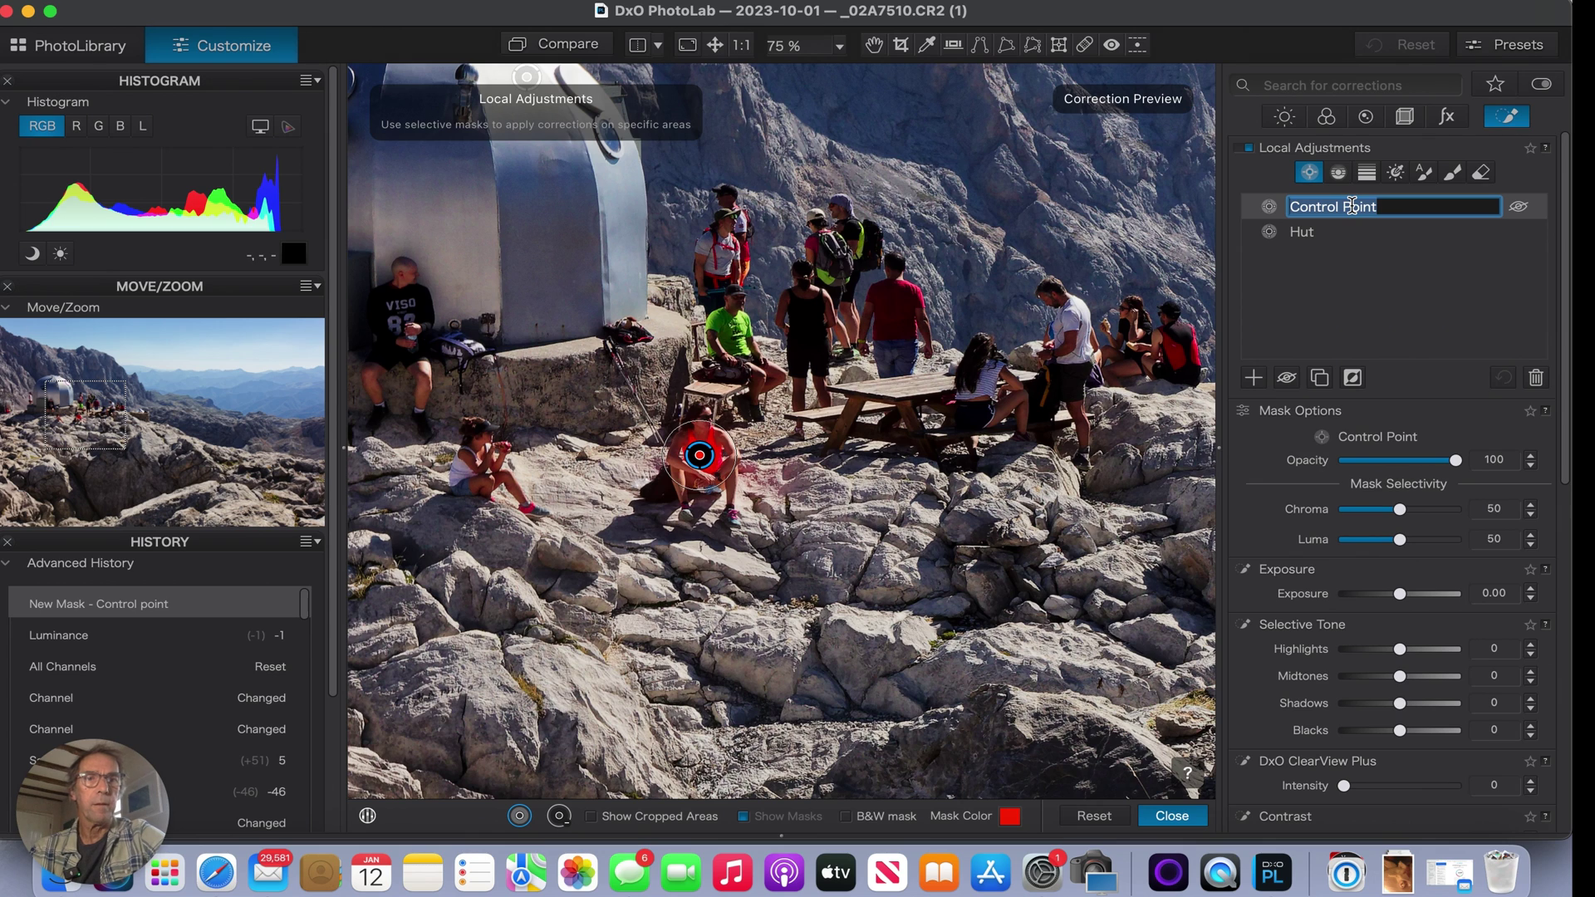
text(Red S)
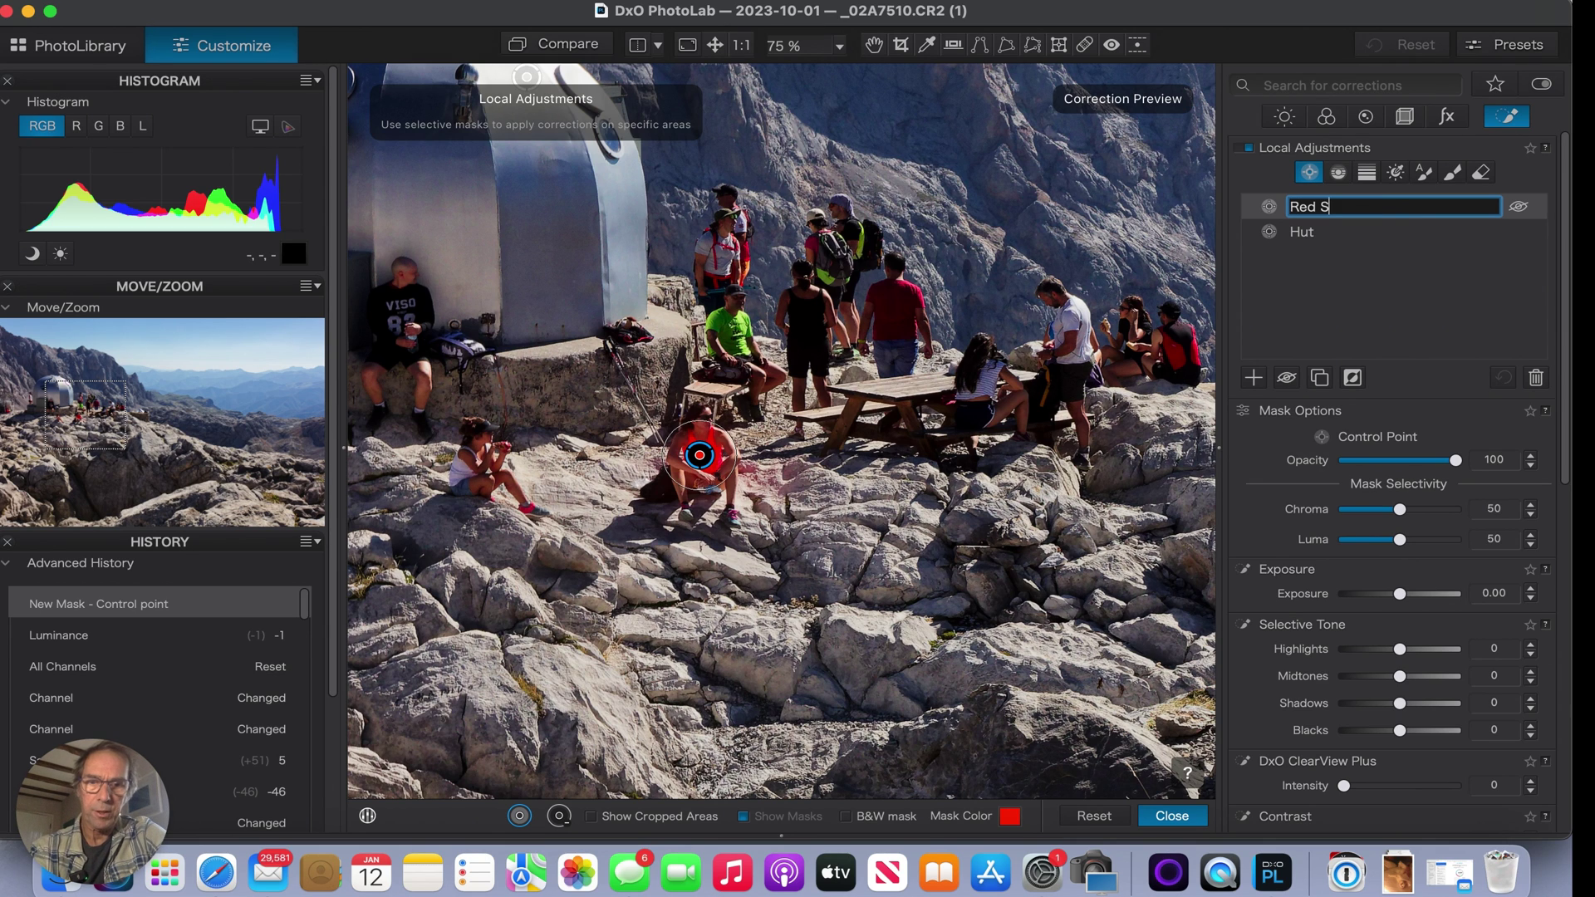
text(hirt )
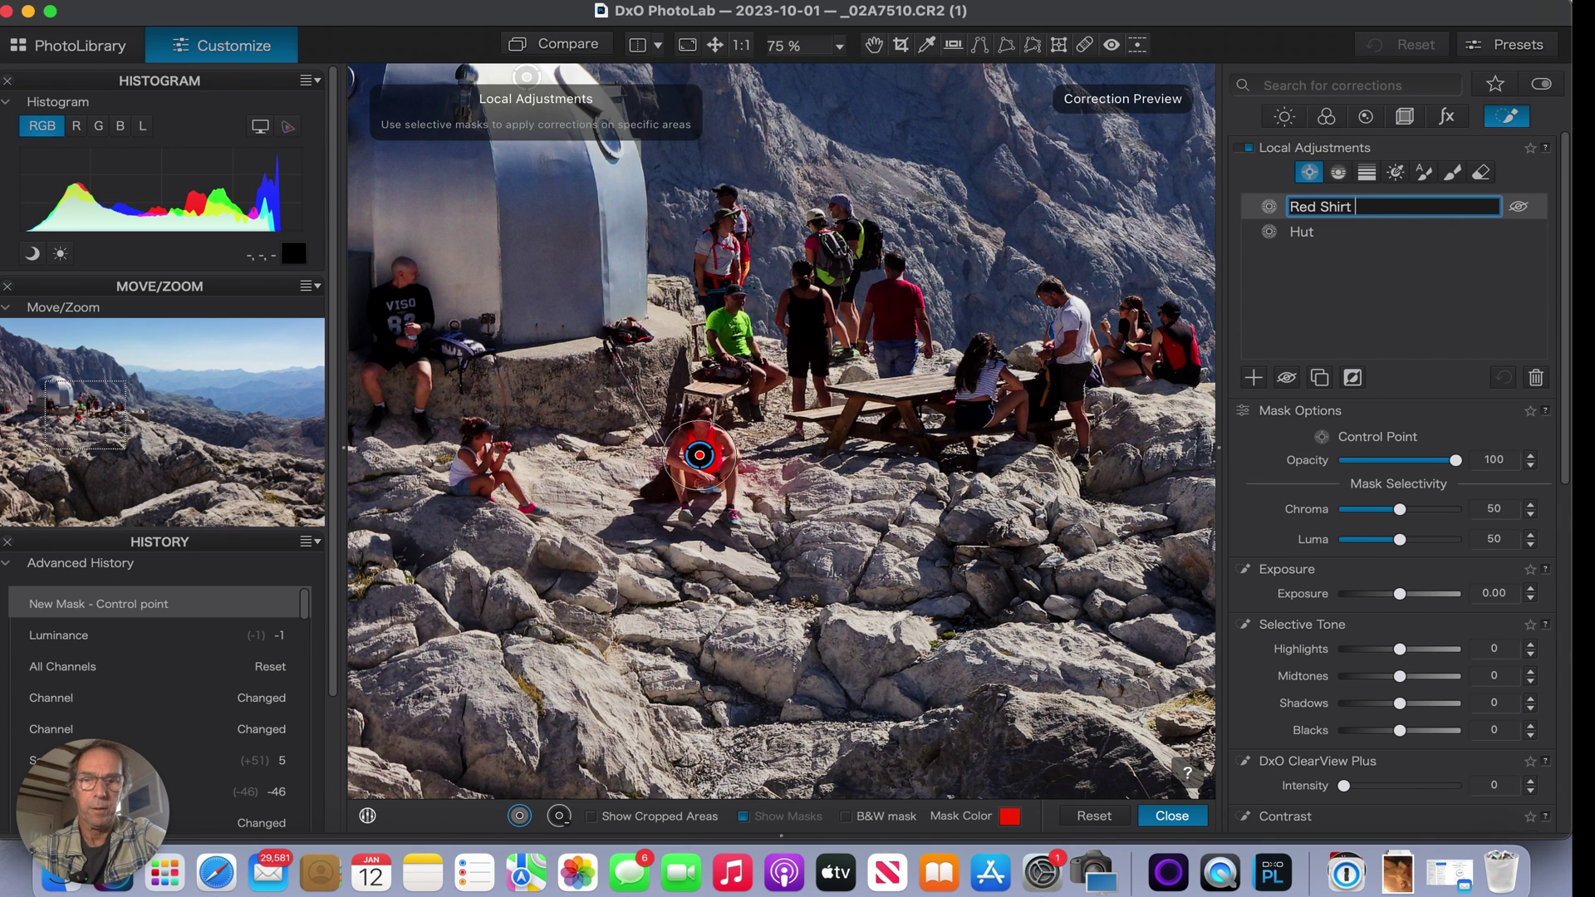
text(Front)
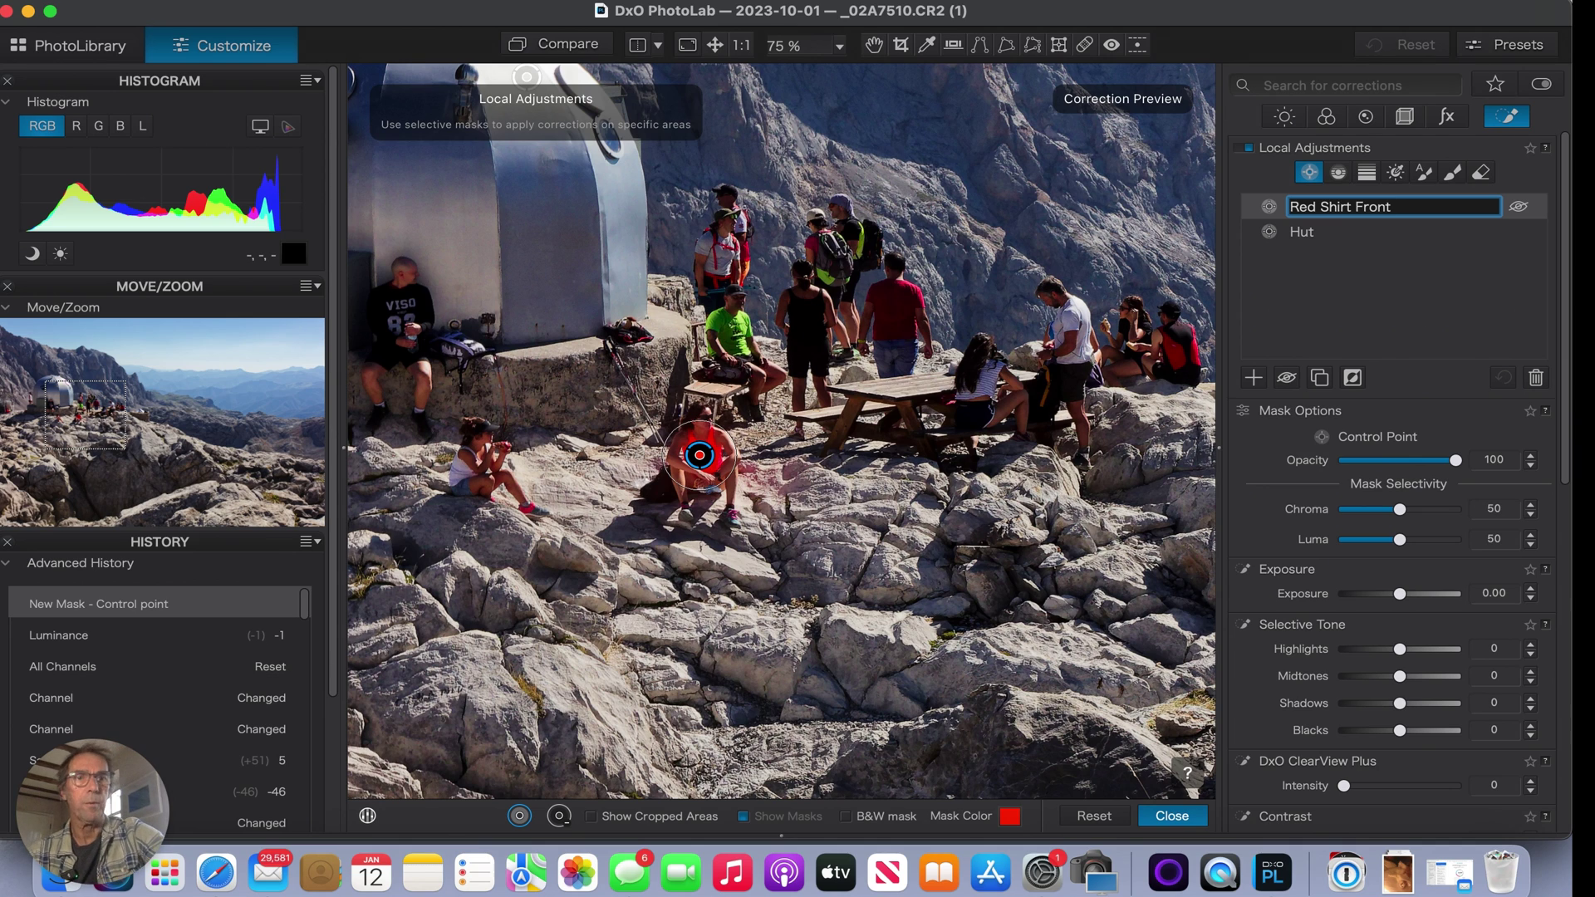
key(Return)
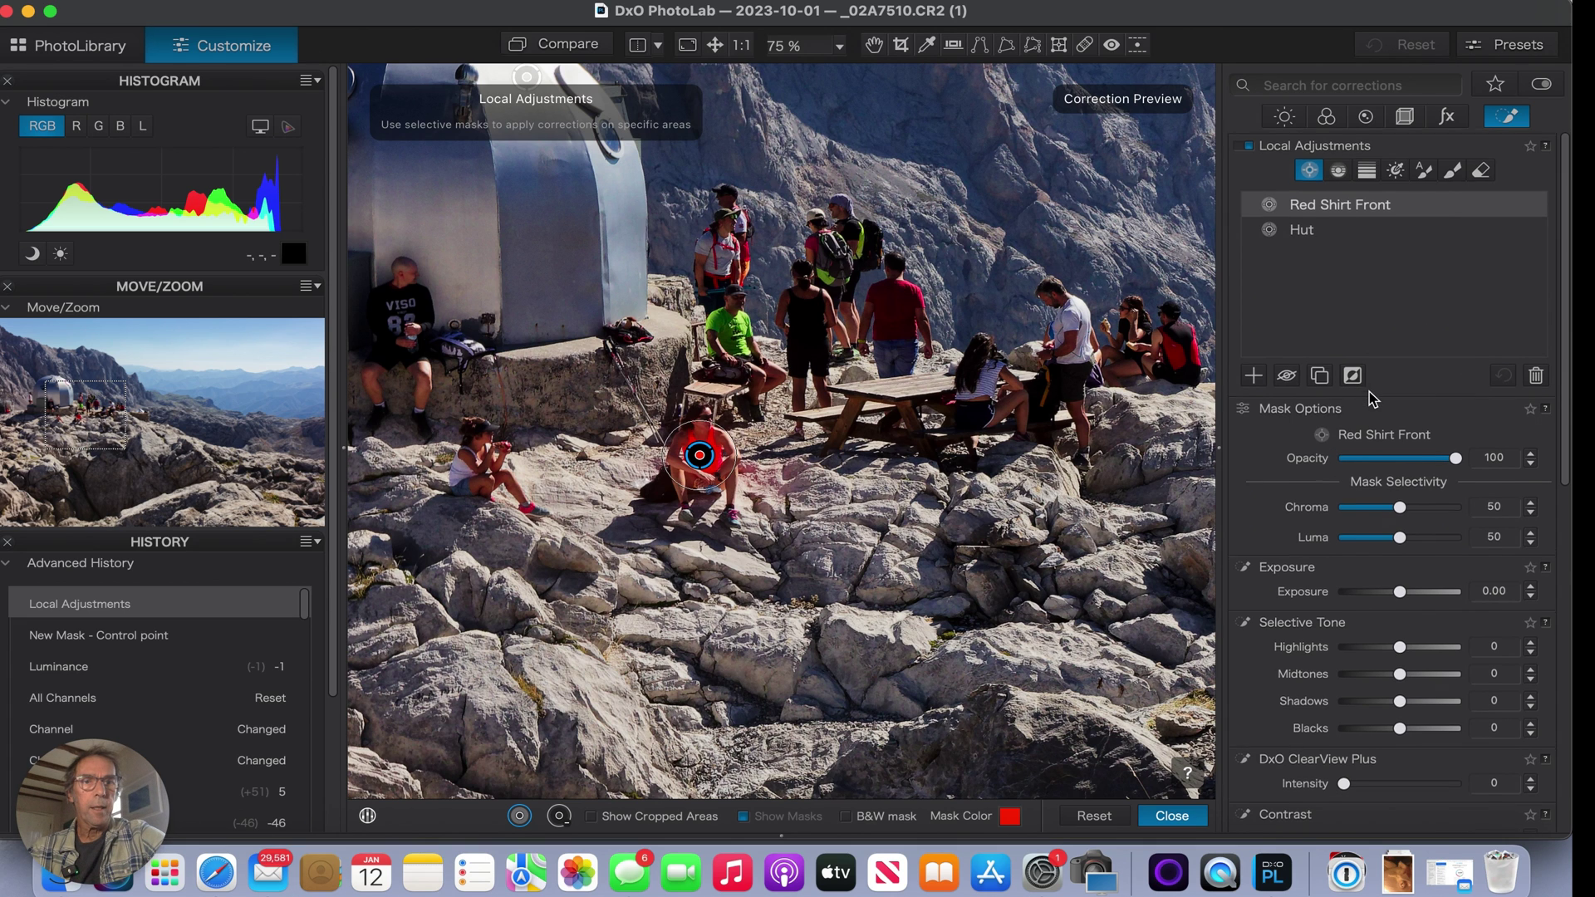
scroll(1370, 391, down, 3)
scroll(1370, 392, down, 1)
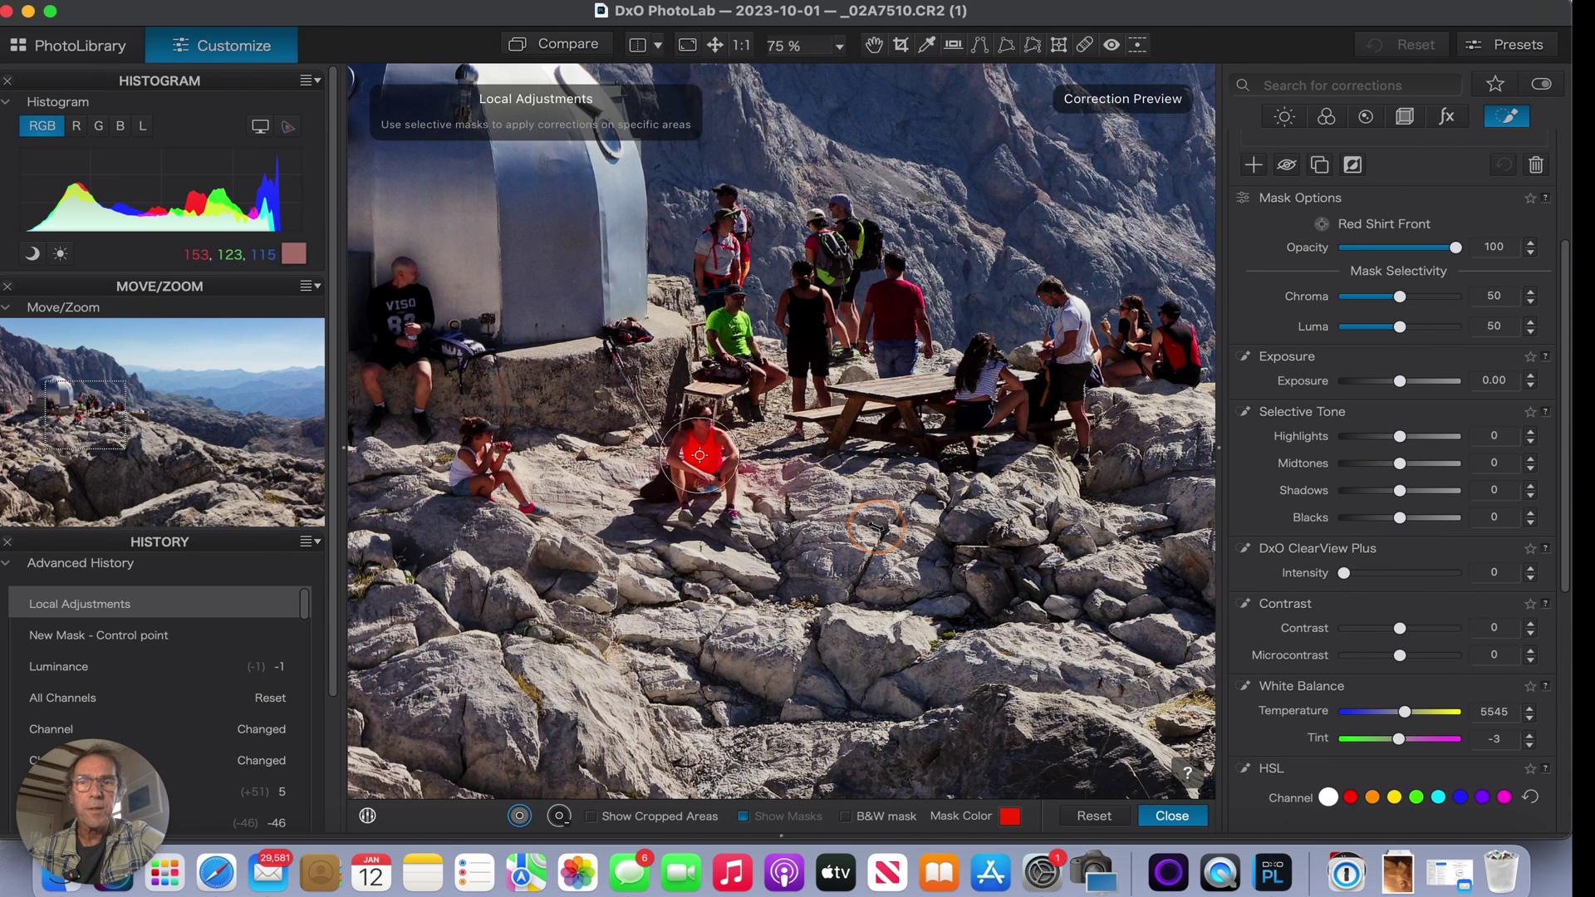
Step: Enlarge the Red Shirt Front control point's radius and centre it on the shirt
drag(851, 518, 878, 525)
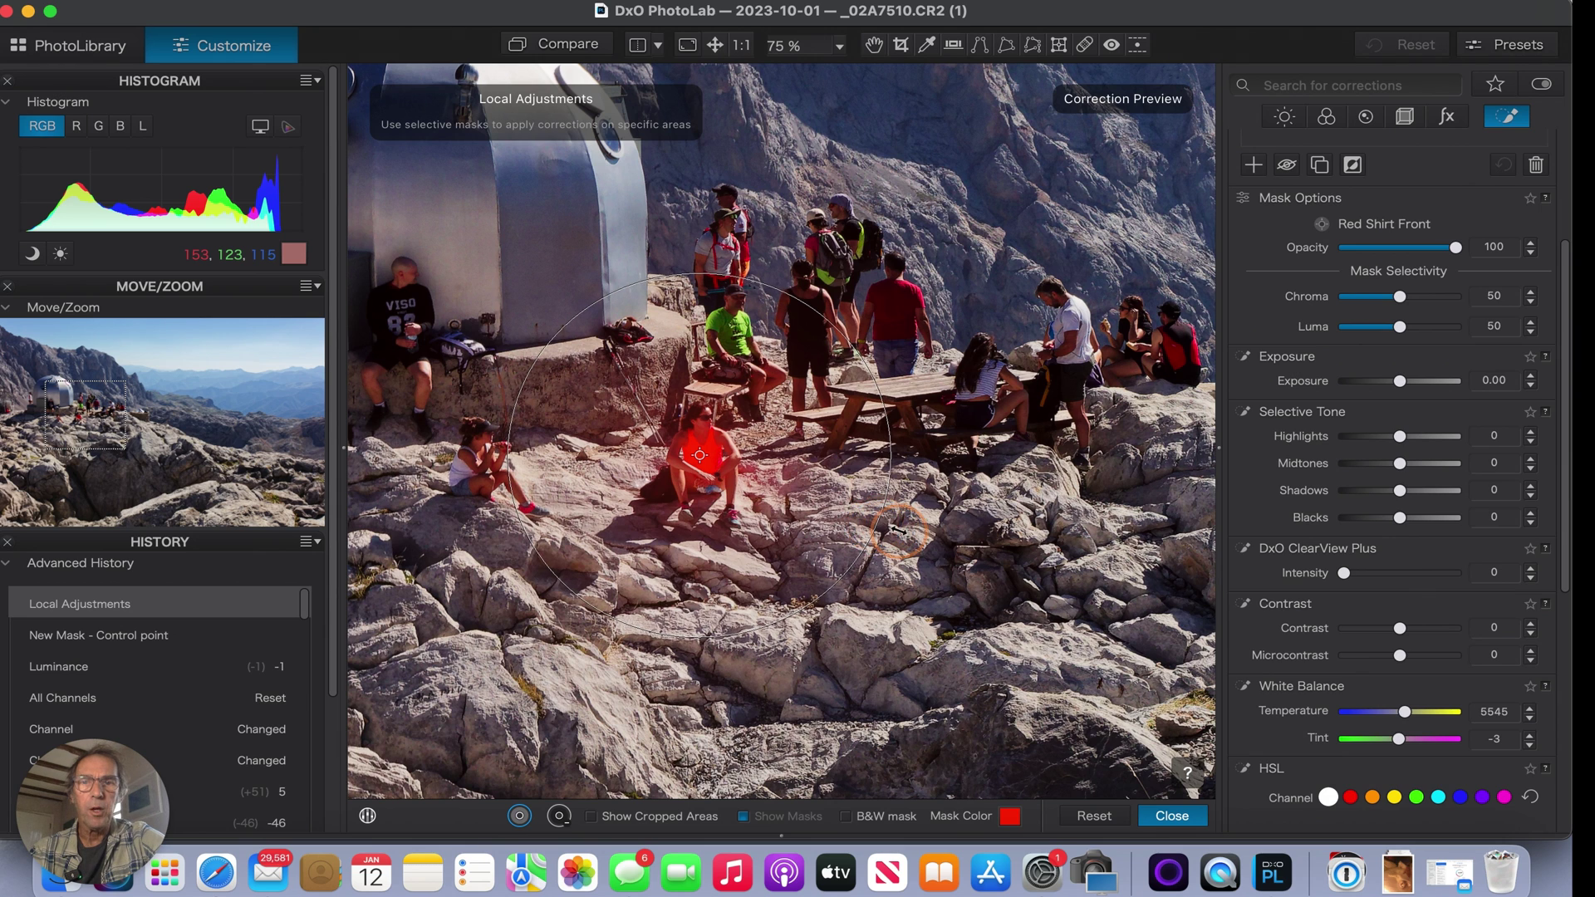
mouse_move(875, 523)
mouse_down()
mouse_move(900, 532)
mouse_move(735, 465)
mouse_up()
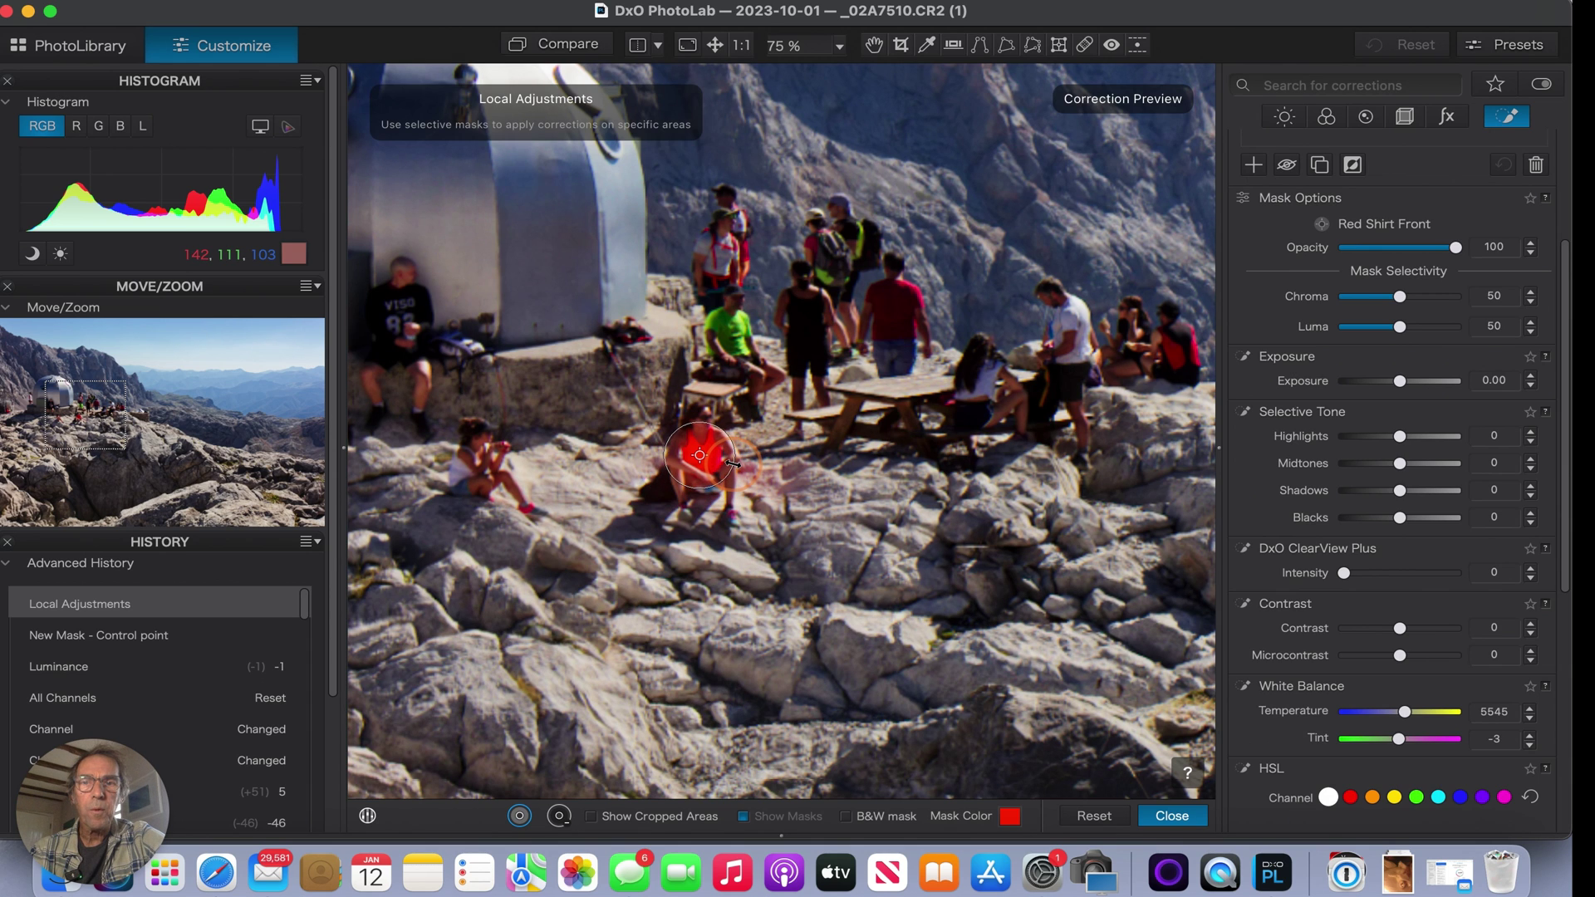
drag(734, 462, 735, 462)
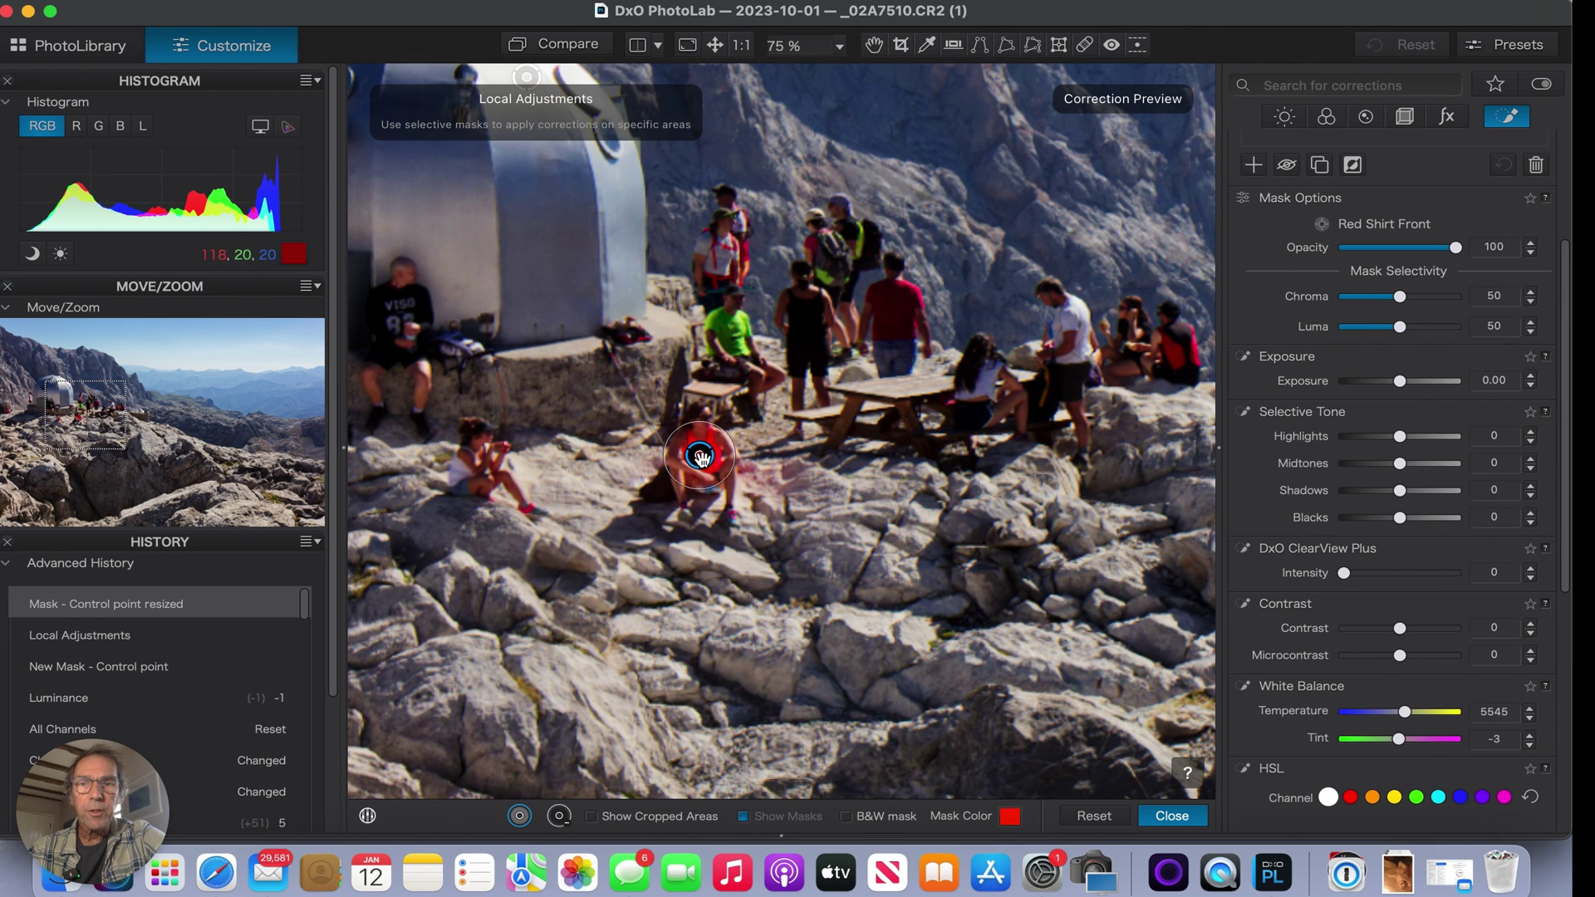
click(701, 457)
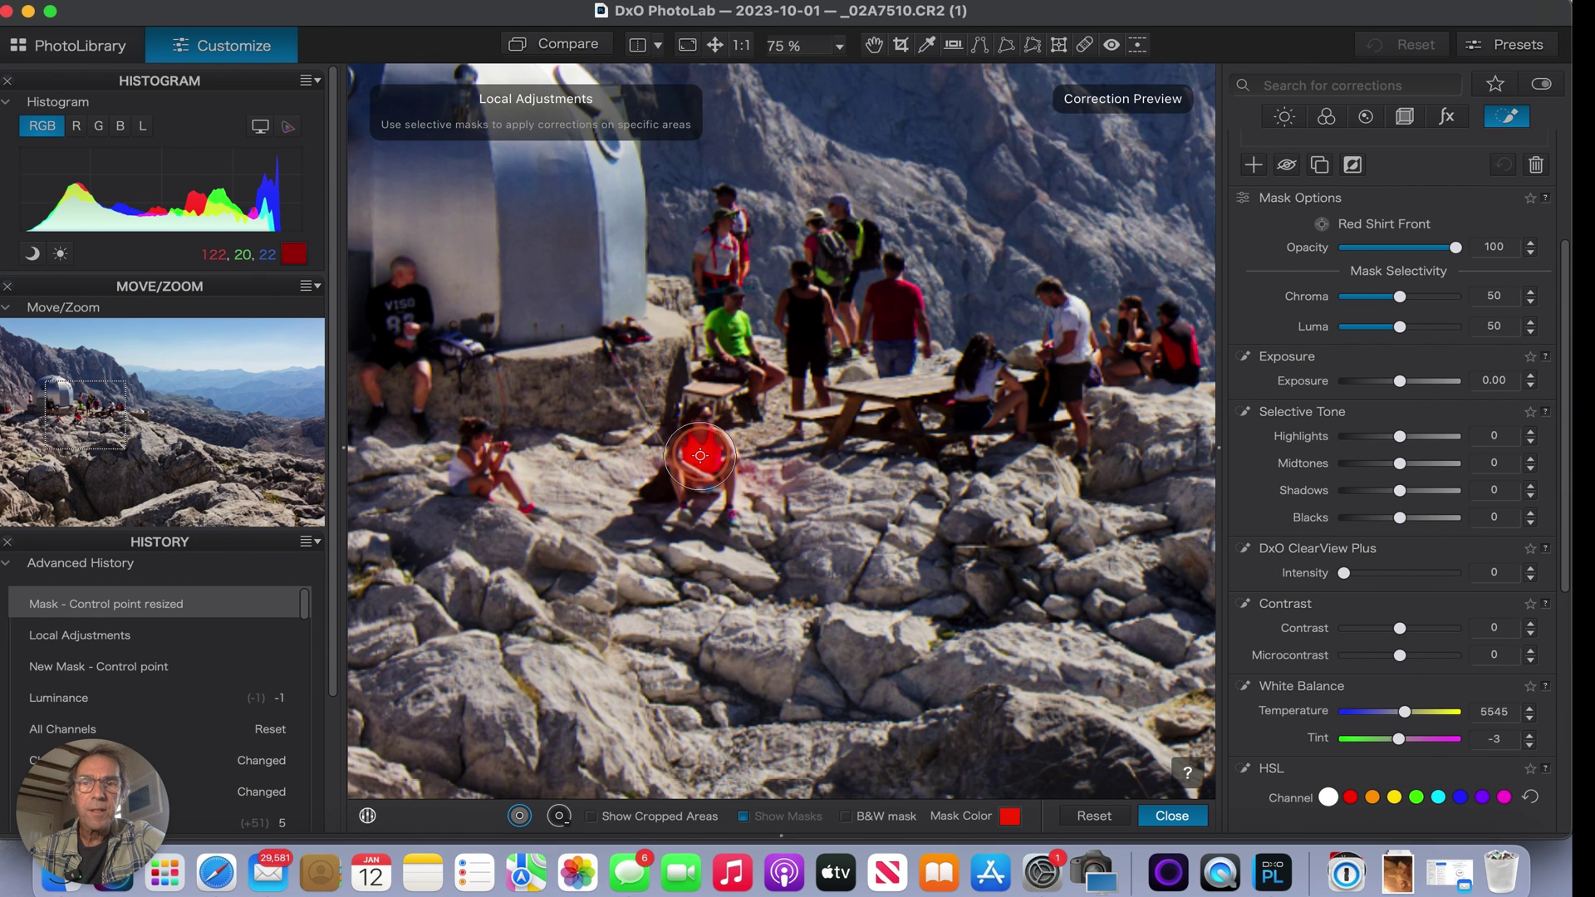
drag(702, 456, 702, 456)
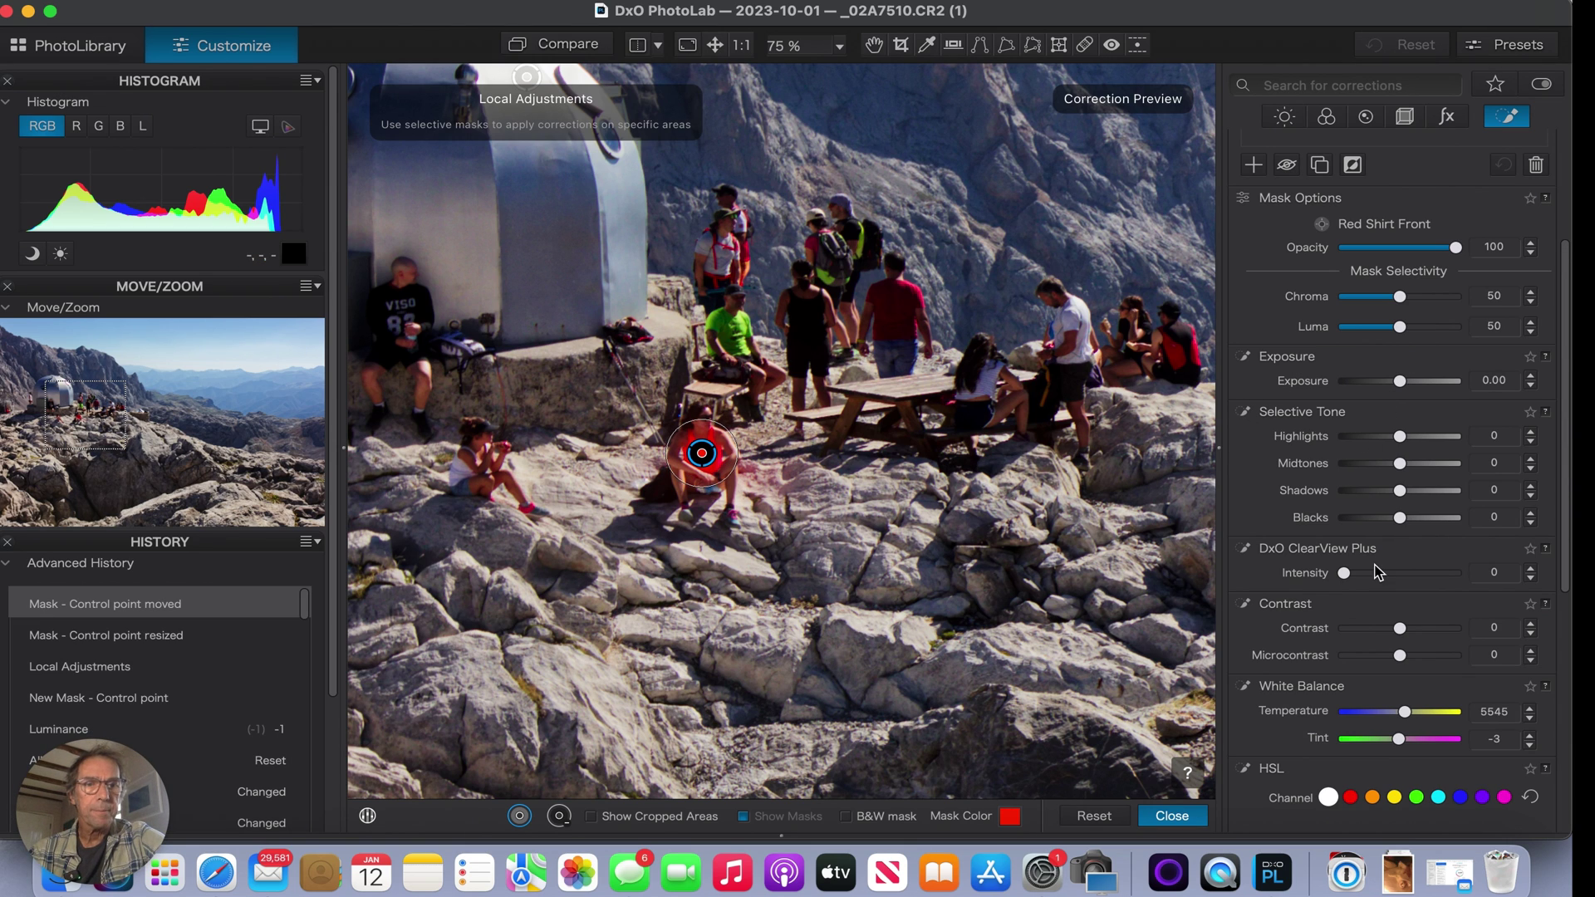
scroll(1379, 568, down, 2)
scroll(1408, 580, down, 3)
scroll(1458, 599, down, 2)
scroll(1496, 612, down, 1)
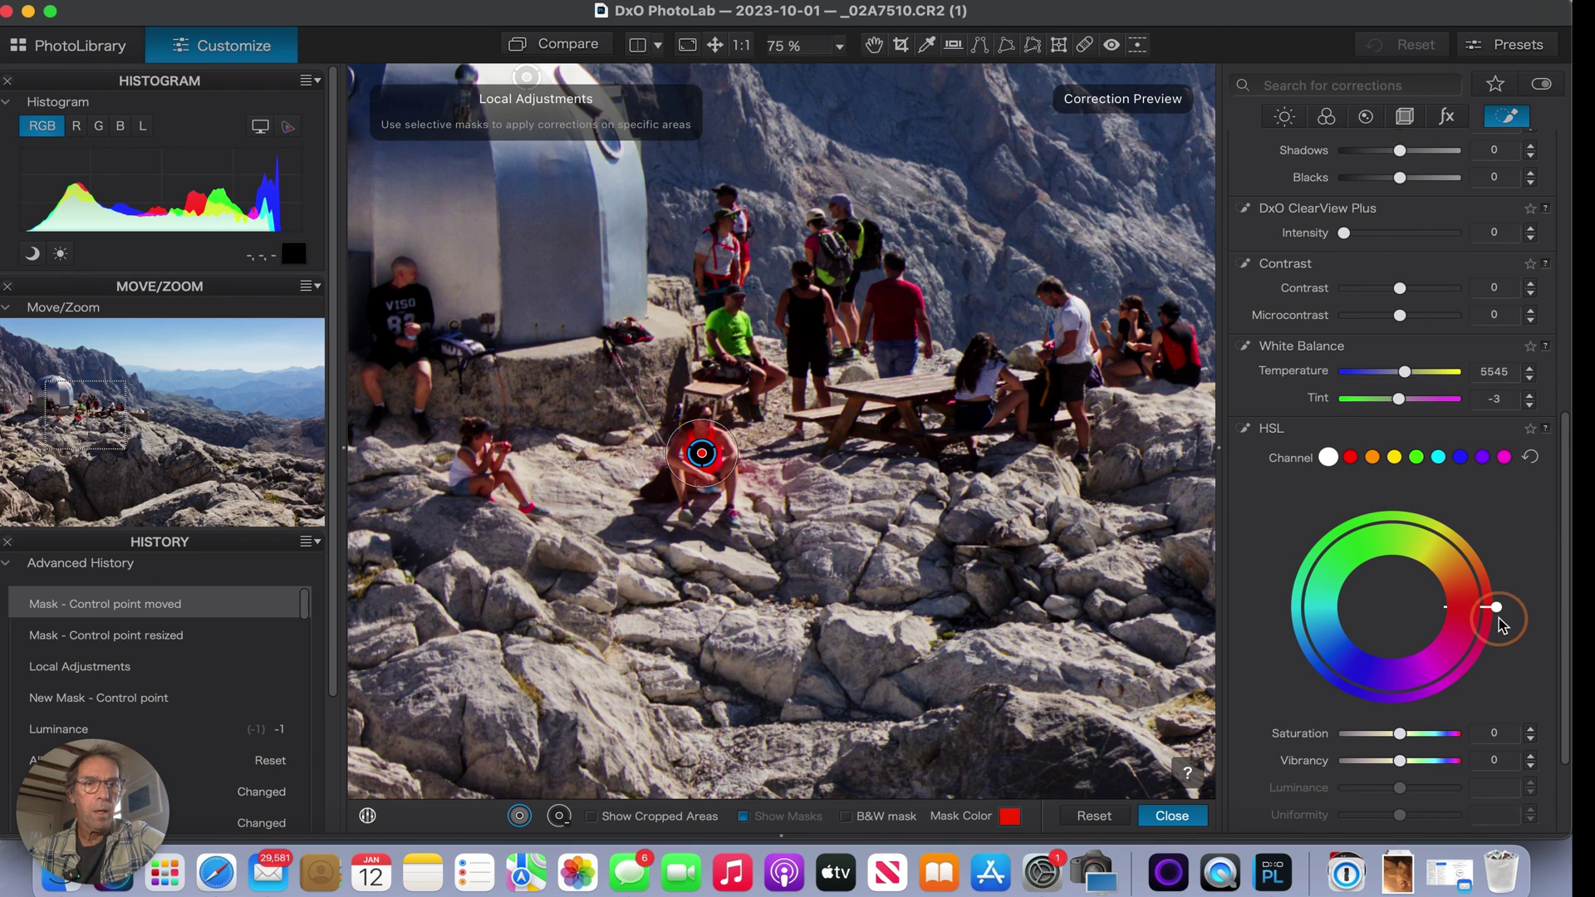
Step: Rotate the masked shirt's hue from red through green to blue, then close local adjustments
mouse_move(1499, 610)
mouse_down()
mouse_move(1500, 656)
mouse_move(1493, 641)
mouse_up()
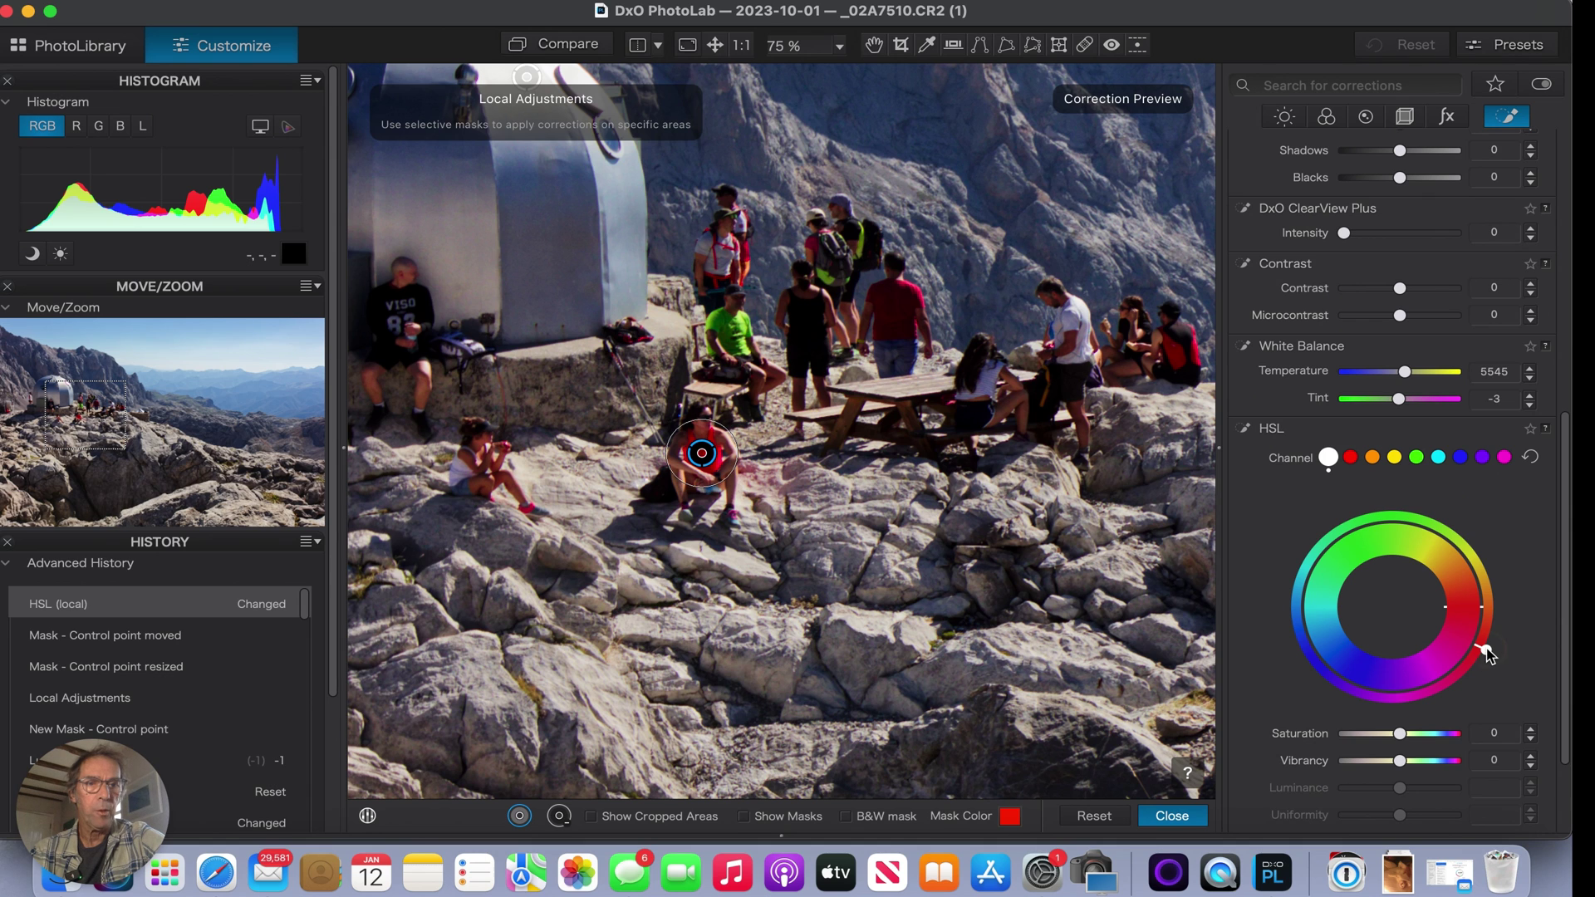
drag(1488, 656, 1461, 692)
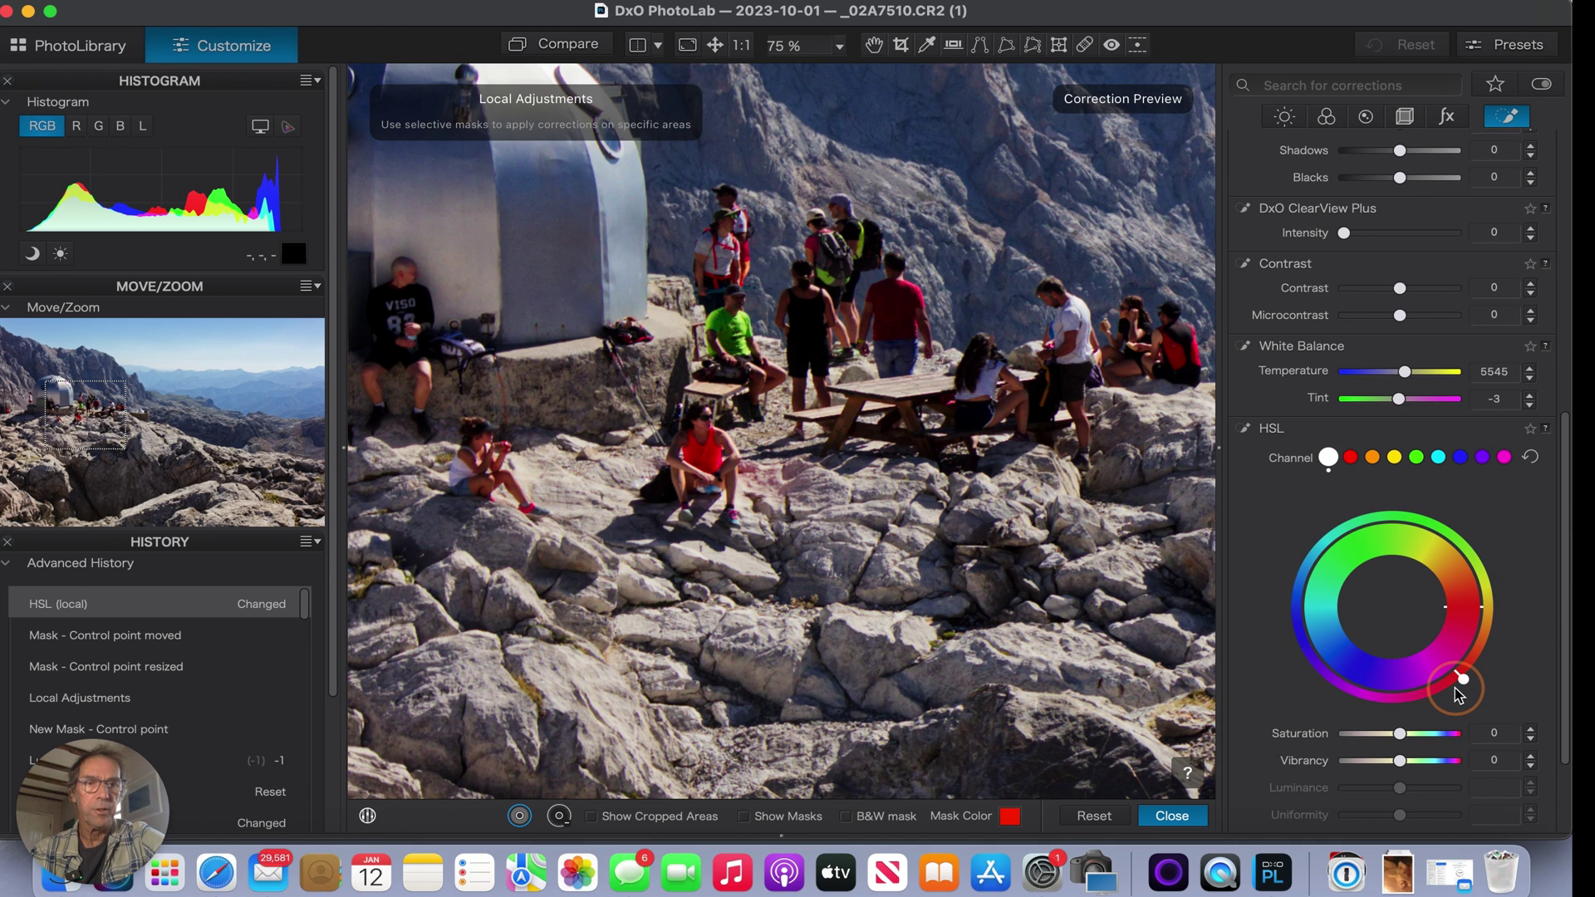
drag(1455, 692, 1420, 717)
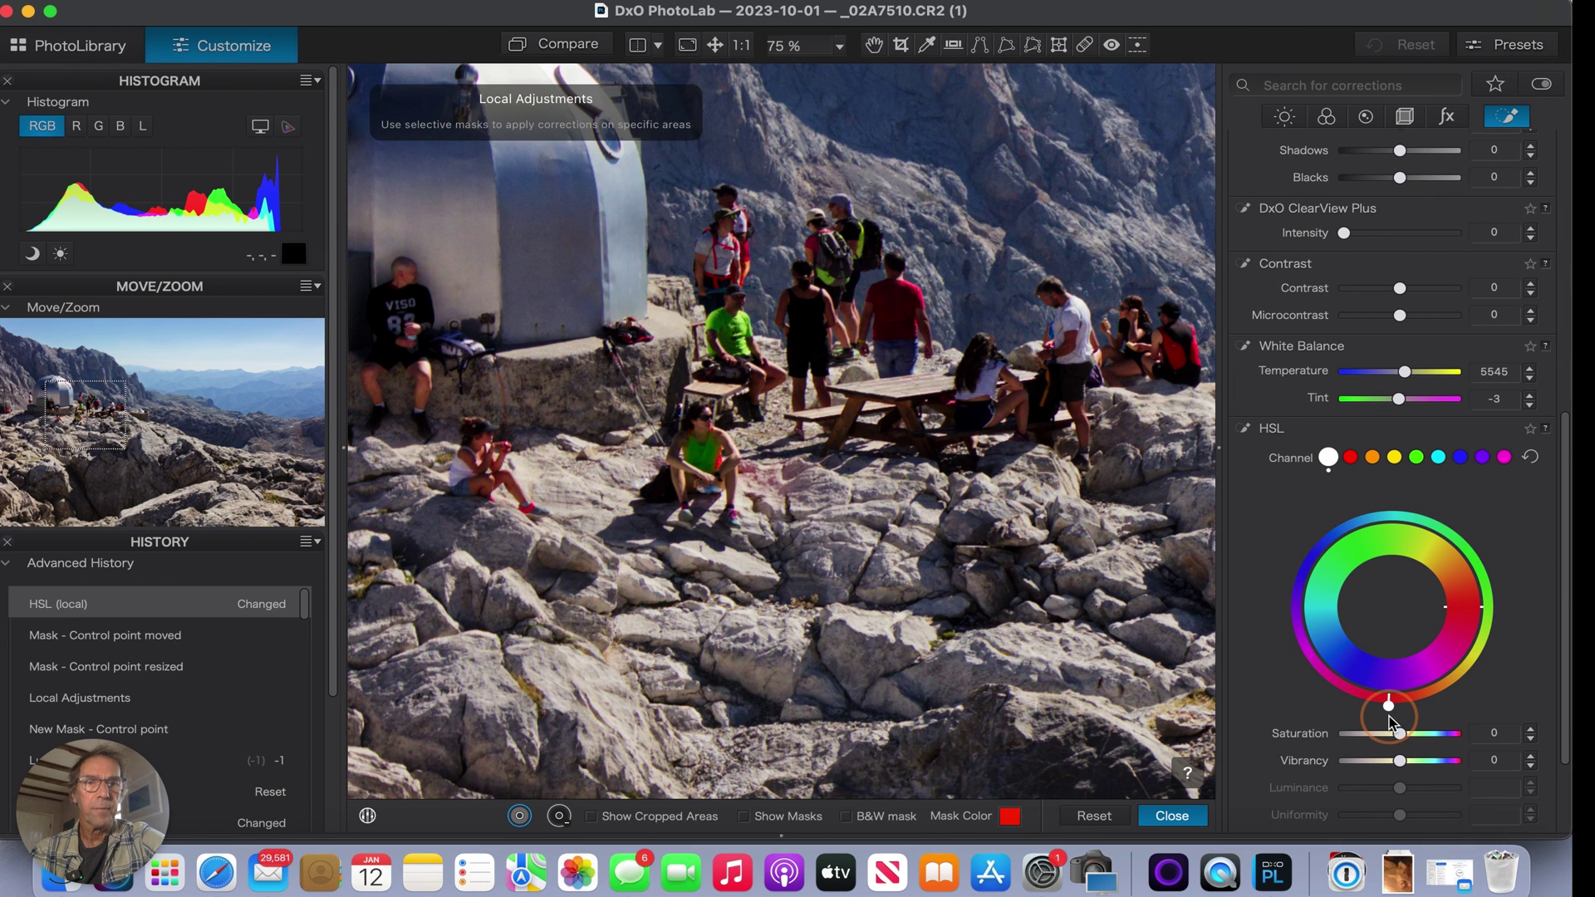
mouse_move(1393, 715)
mouse_down()
mouse_move(1287, 704)
mouse_move(1248, 579)
mouse_up()
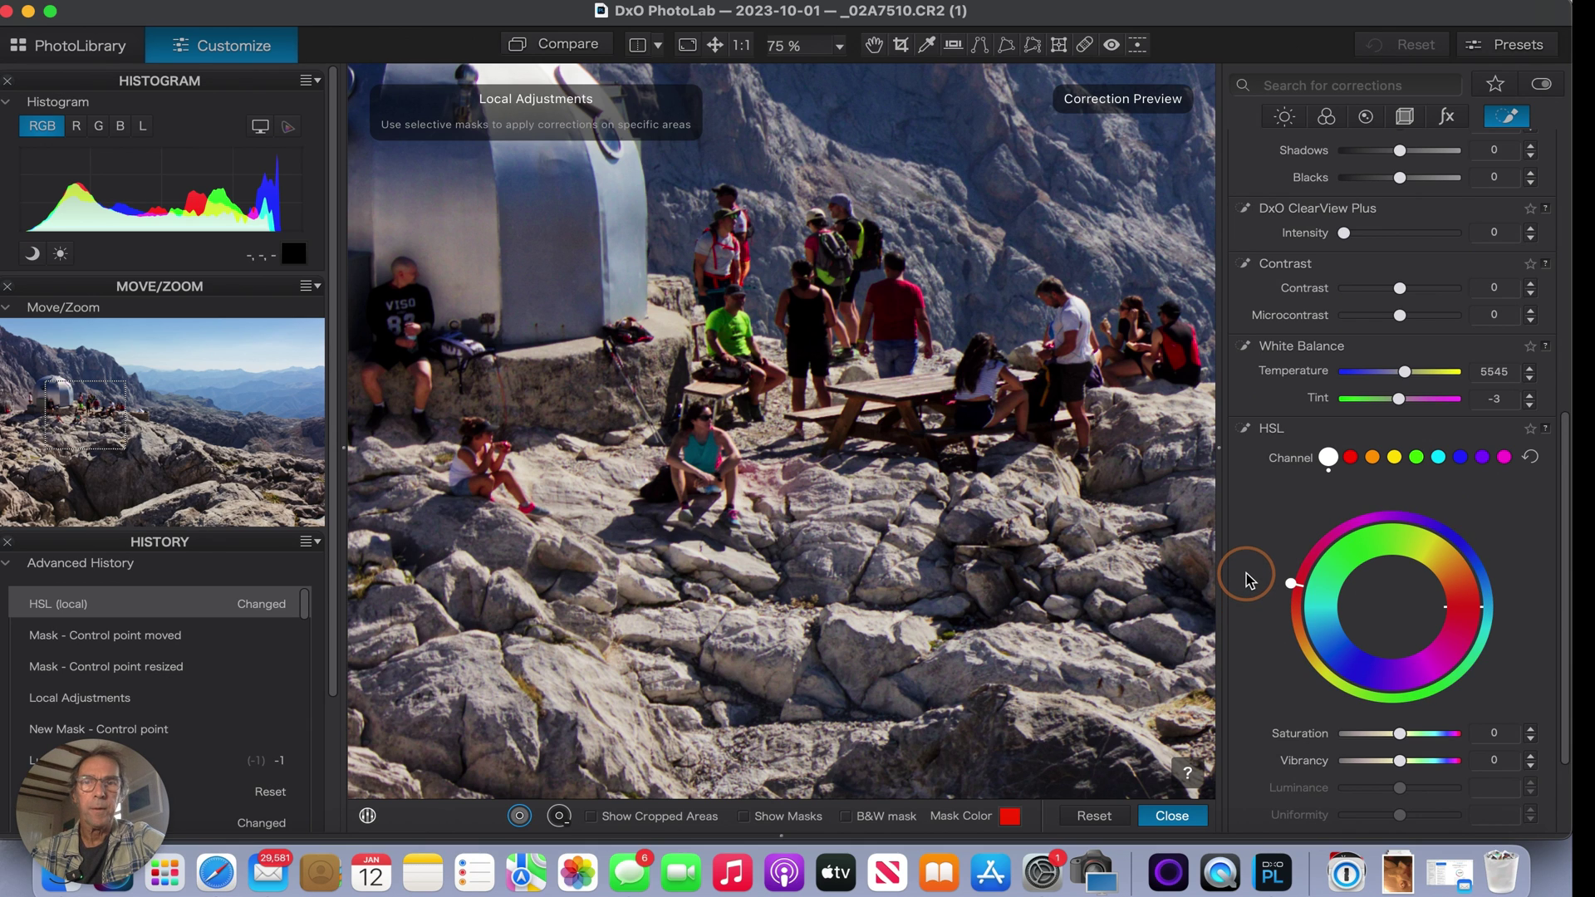
drag(1248, 573, 1273, 526)
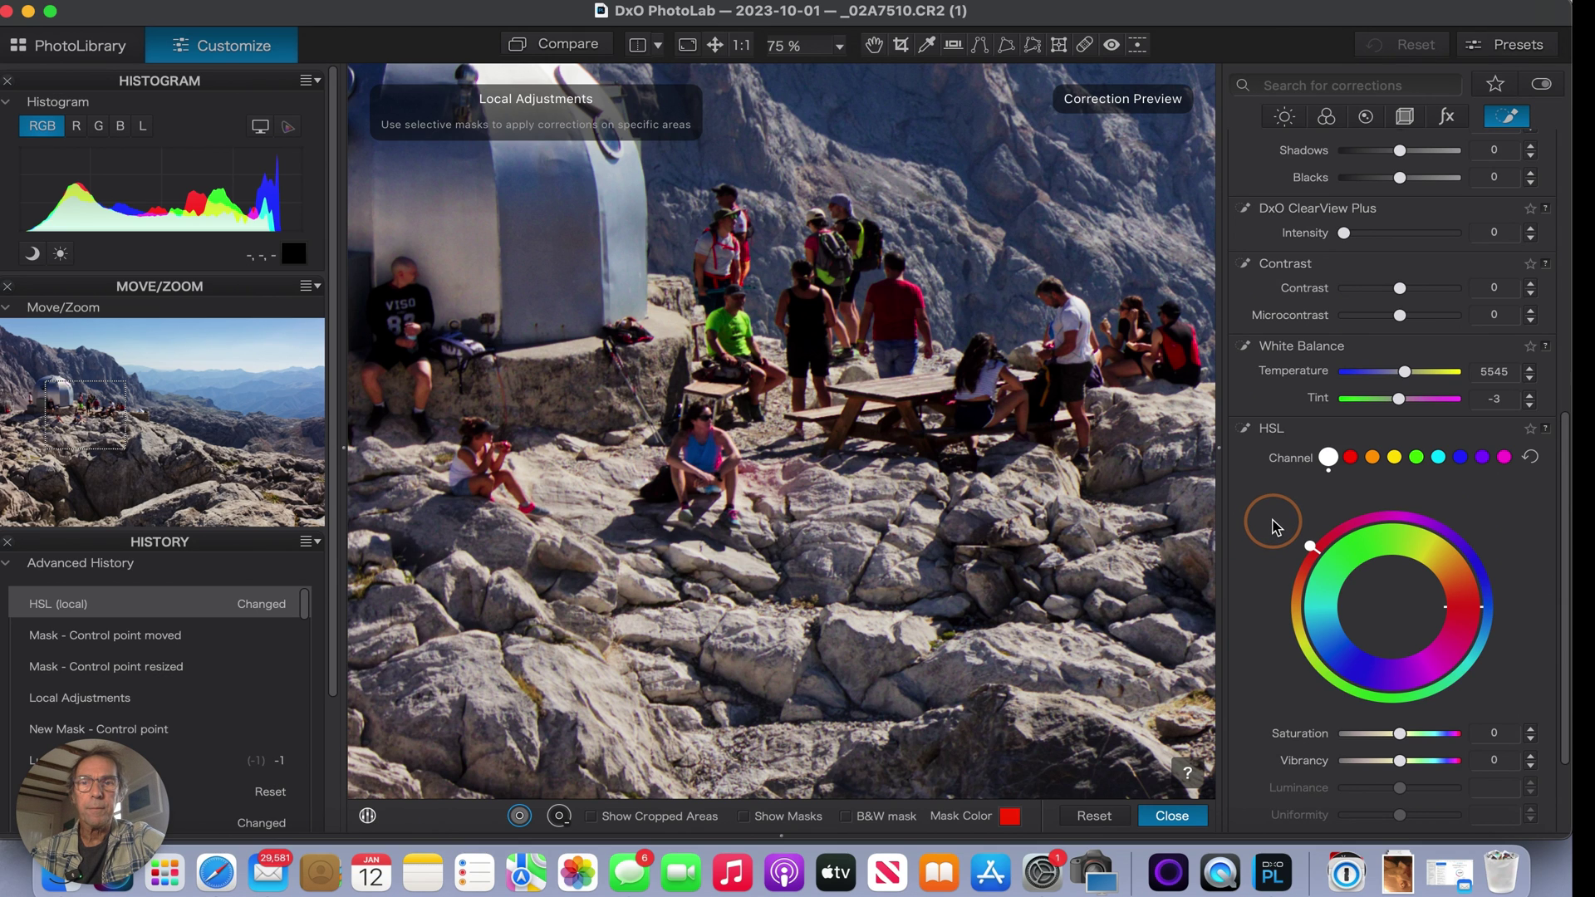
drag(1277, 525, 1276, 526)
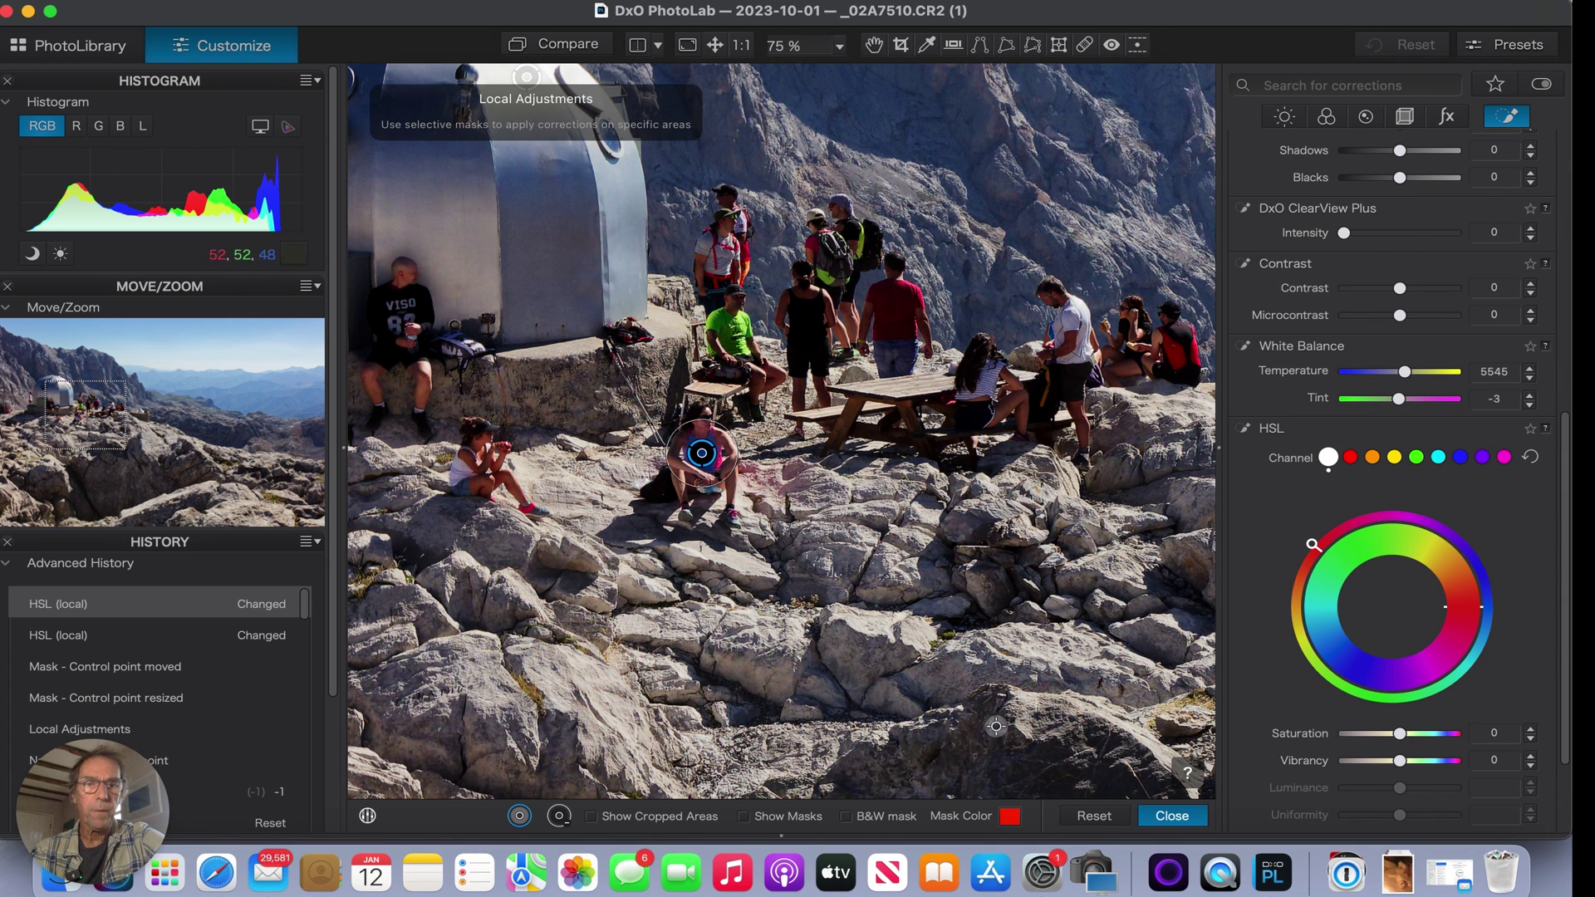
click(1178, 817)
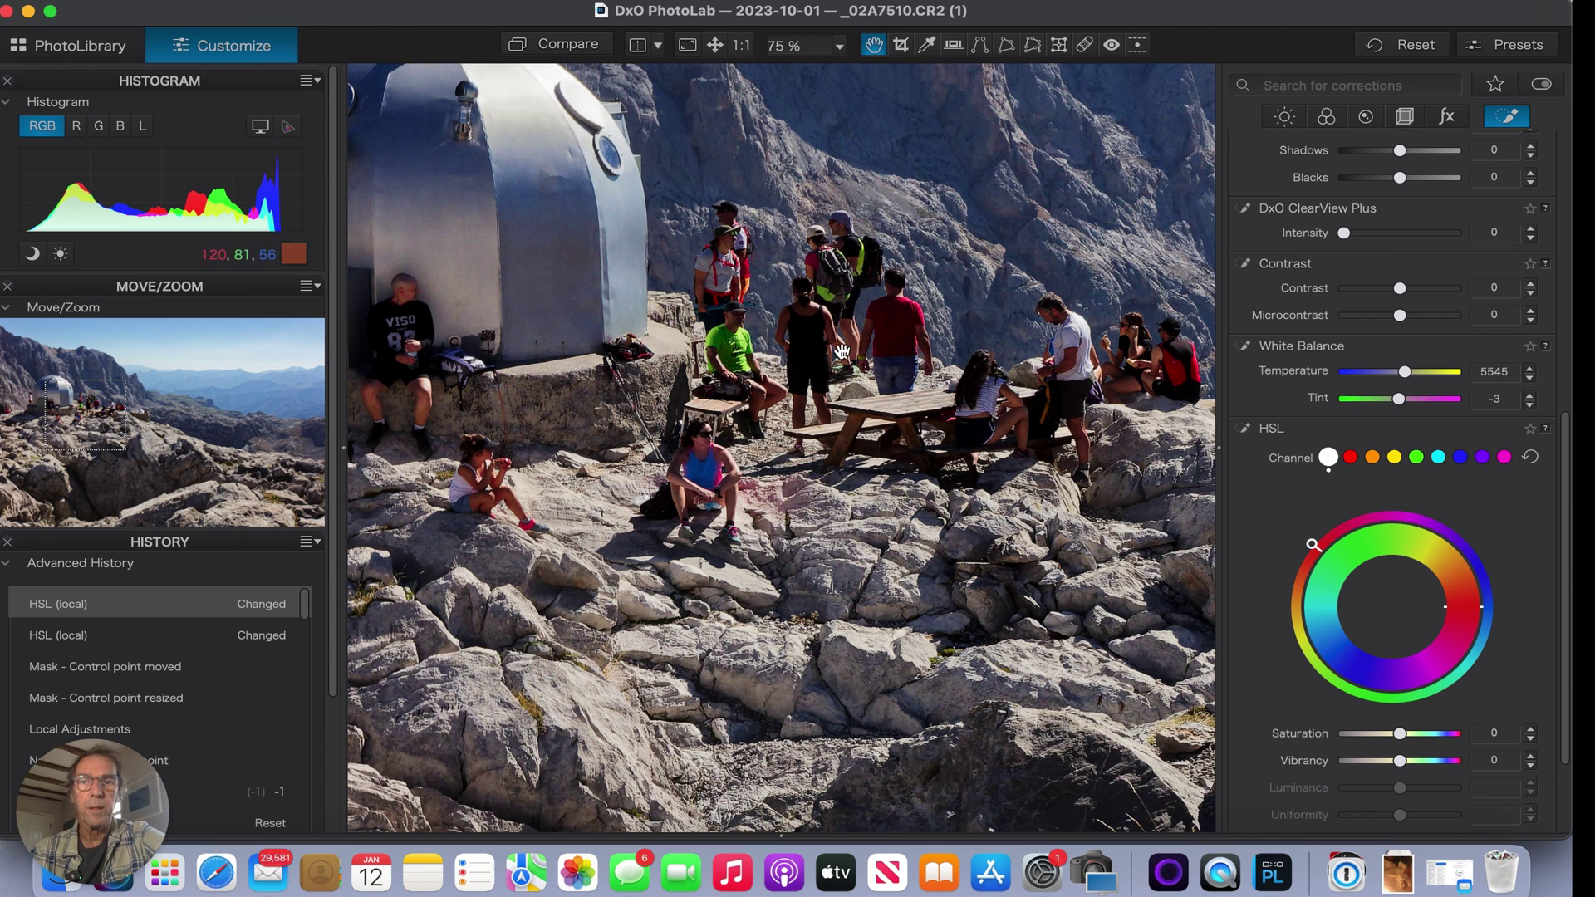
Step: Zoom the viewer to 100% and pan to centre the woman in the blue shirt
click(831, 43)
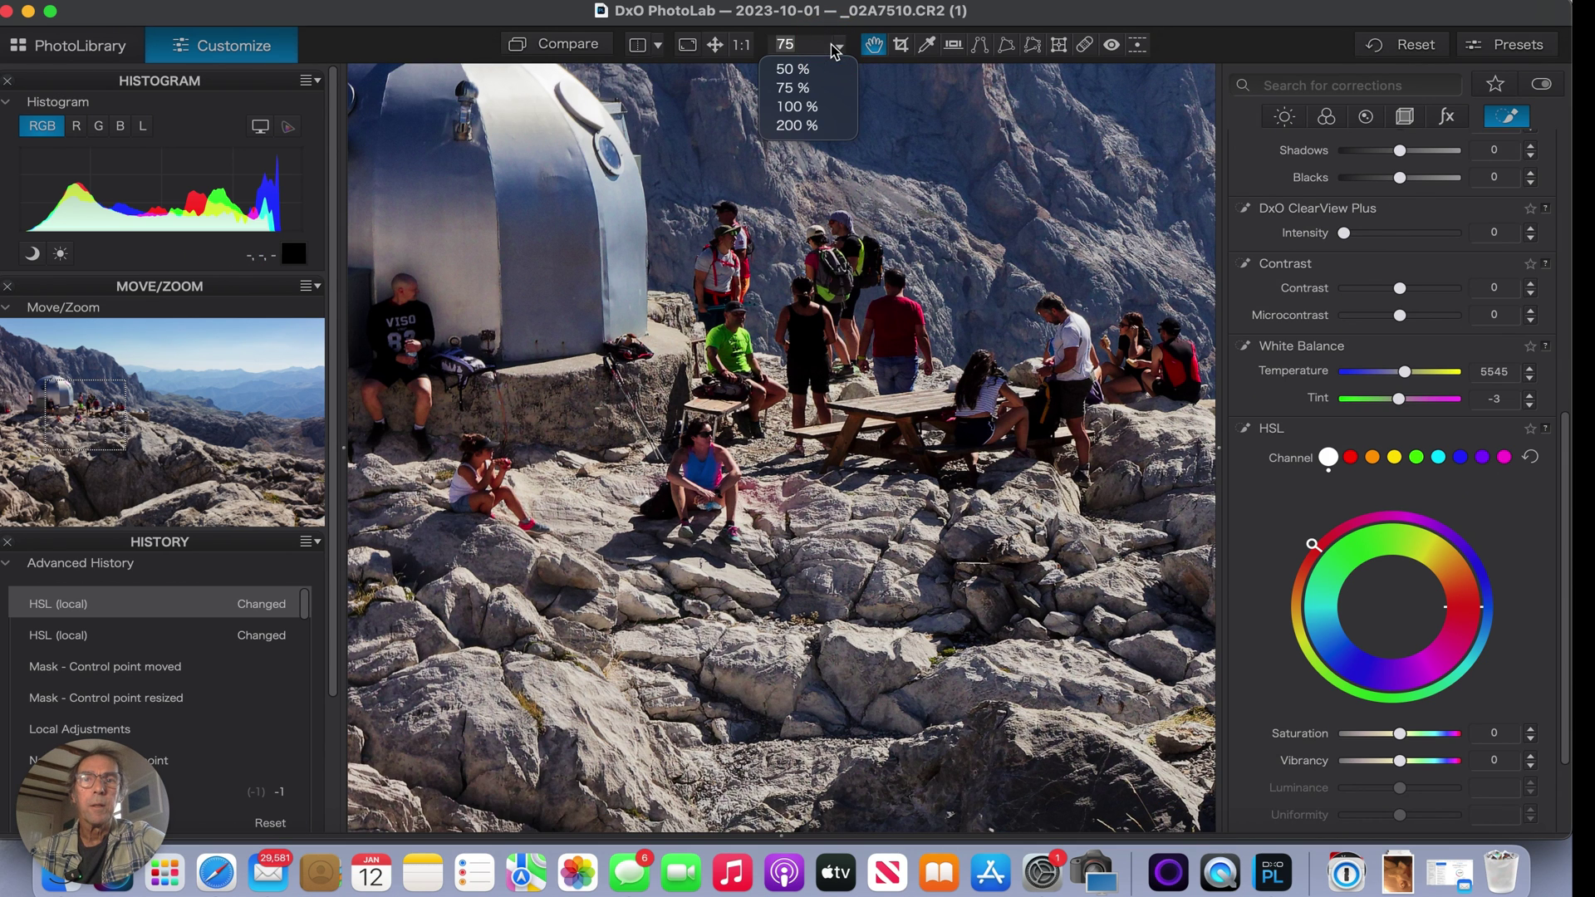
click(797, 107)
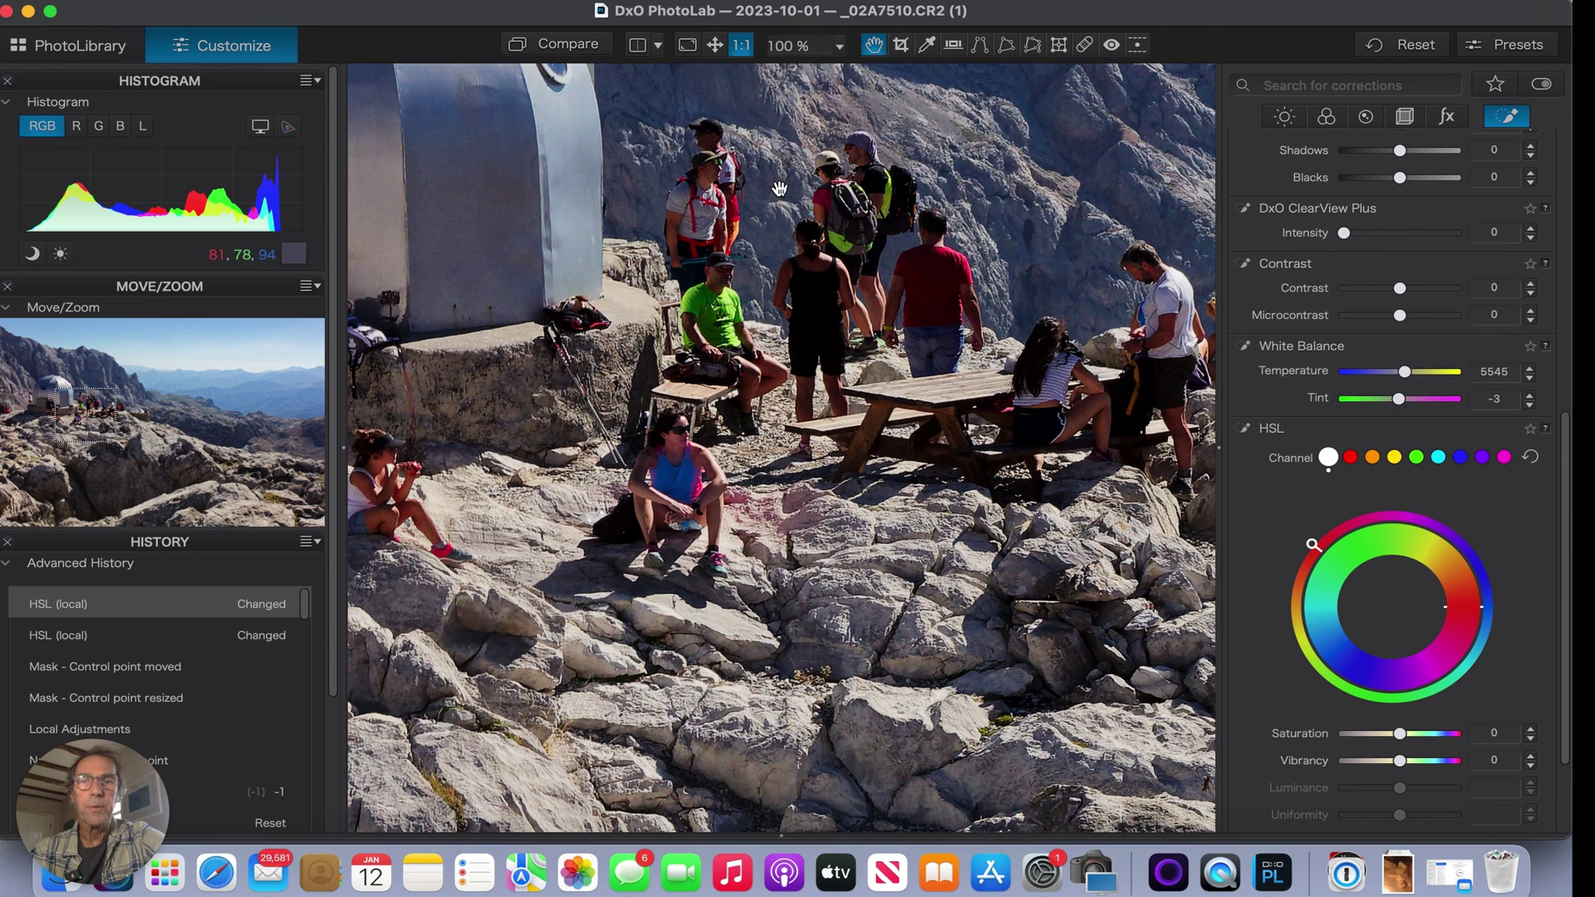
scroll(743, 311, left, 2)
scroll(742, 311, down, 3)
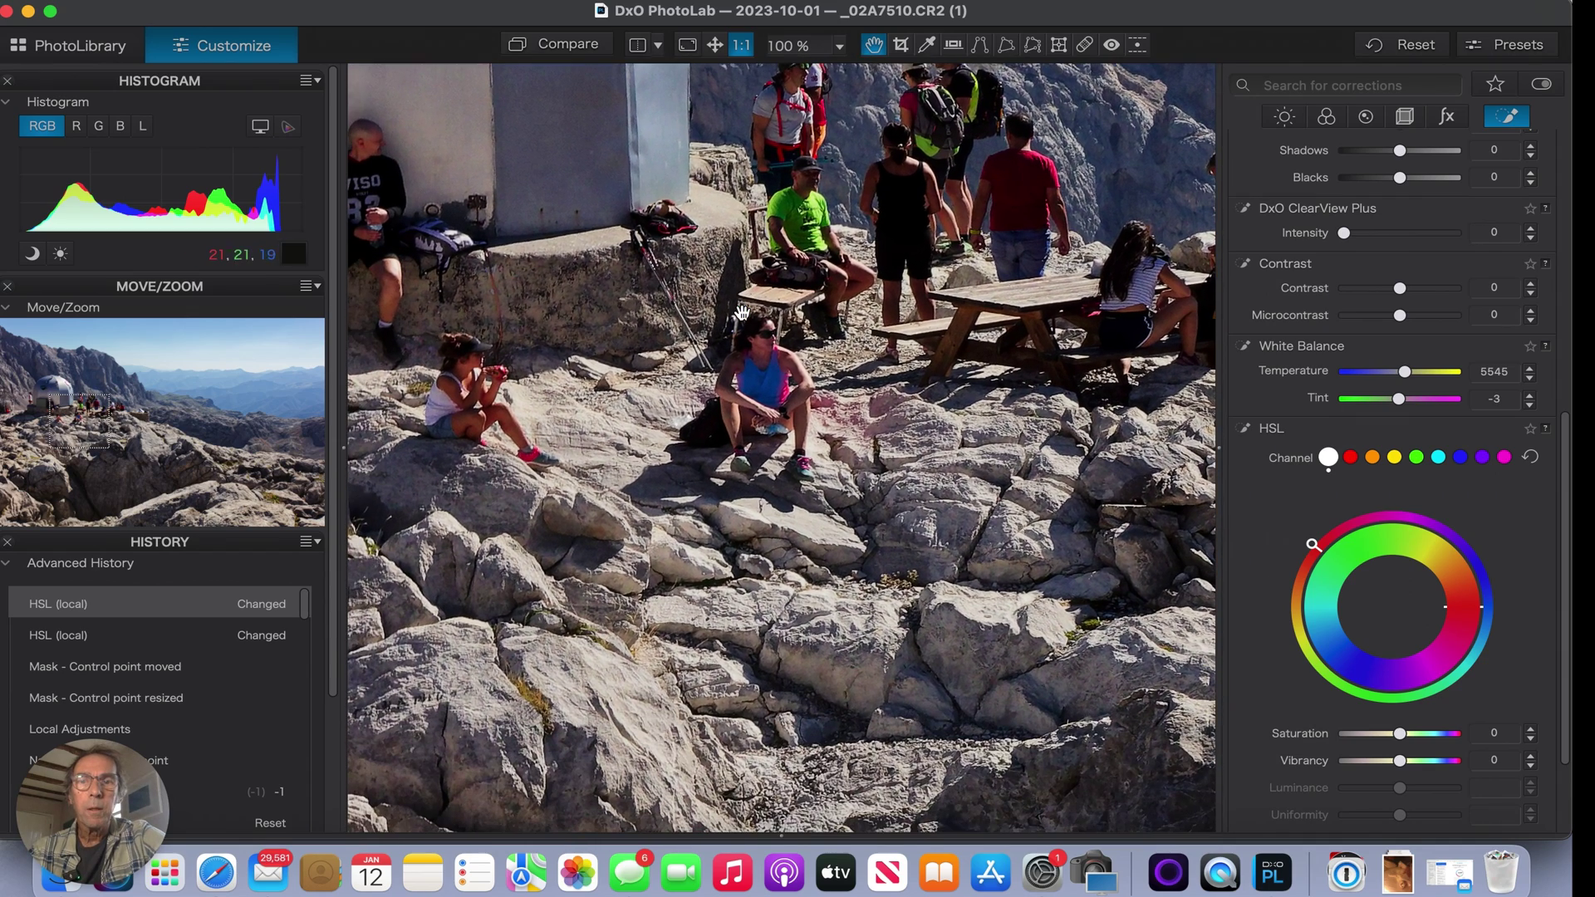
scroll(744, 310, right, 2)
scroll(743, 310, up, 1)
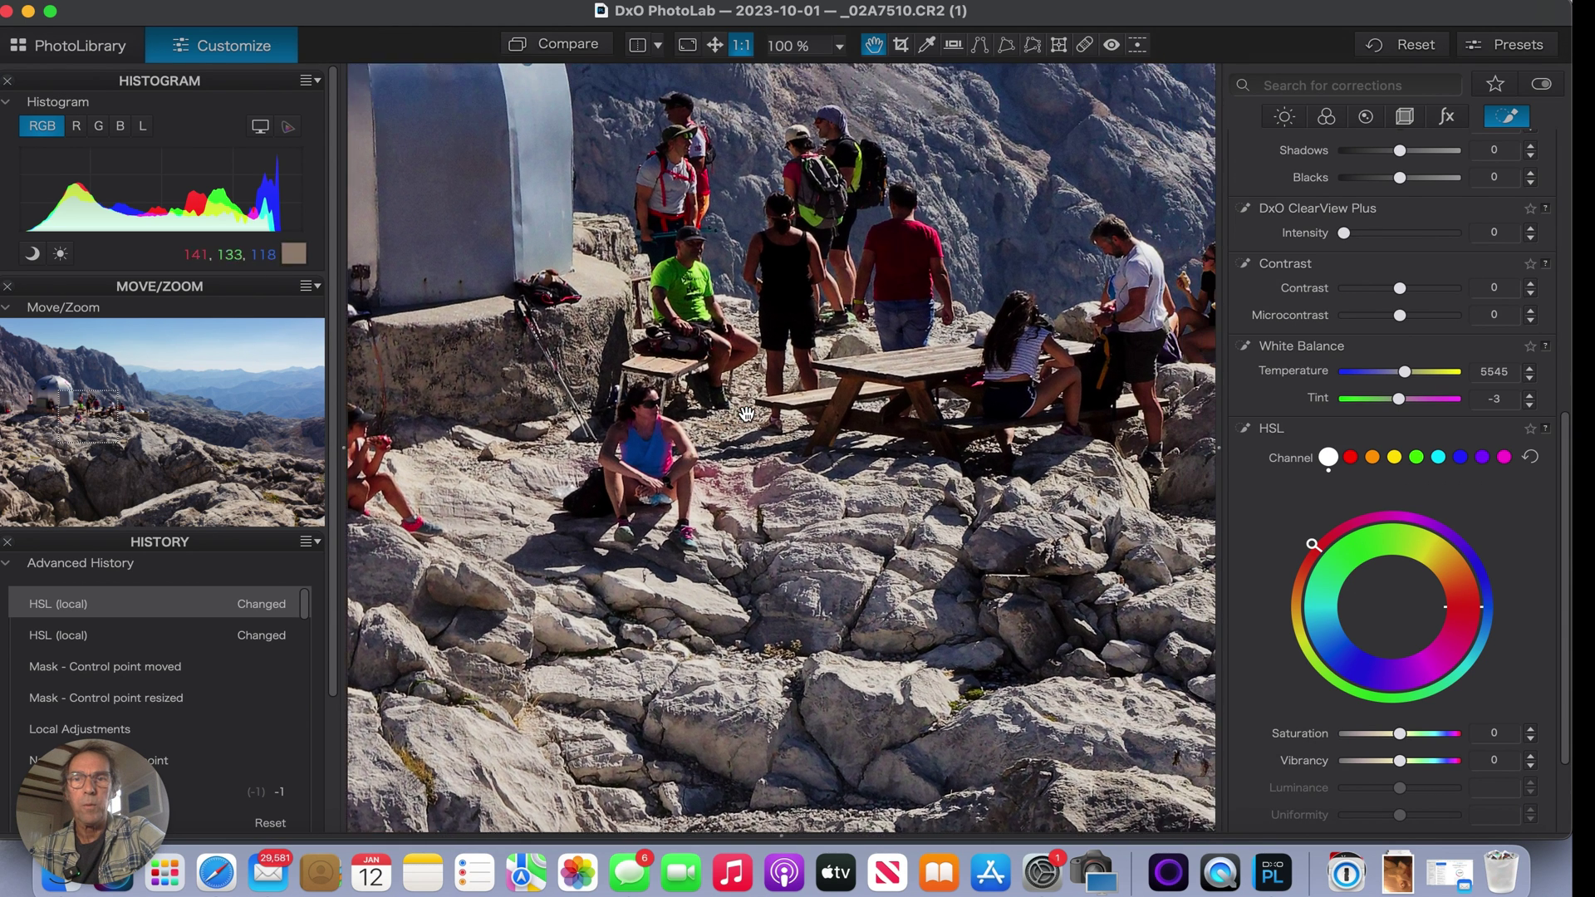
drag(746, 414, 636, 492)
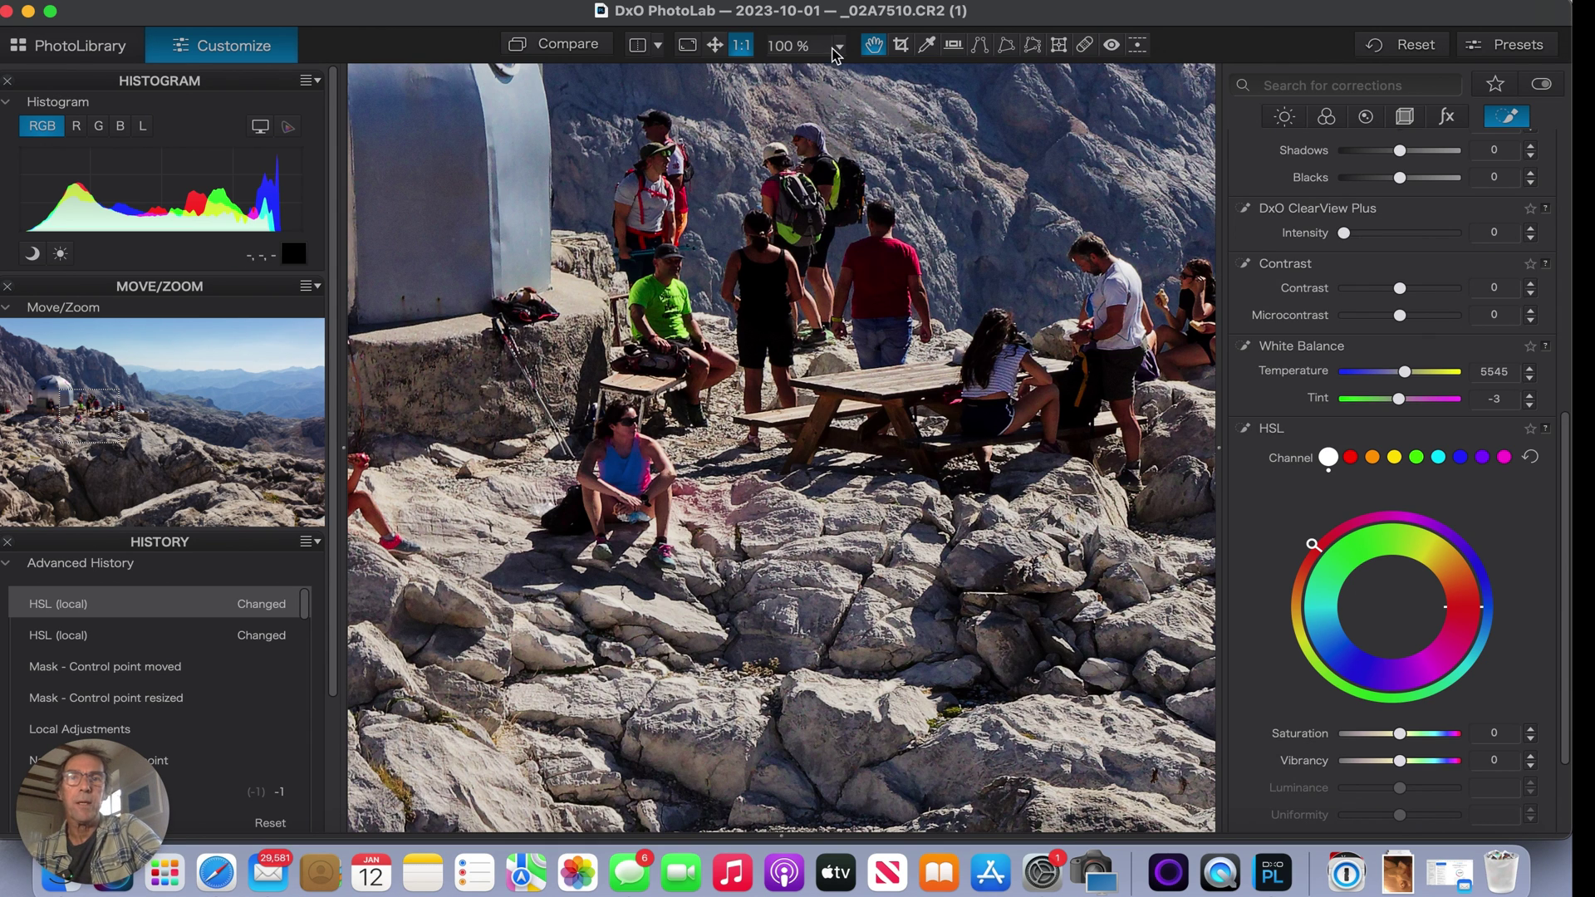
Step: Fit the whole edited mountain-hut photo back into the viewer with Zoom to fit
click(840, 51)
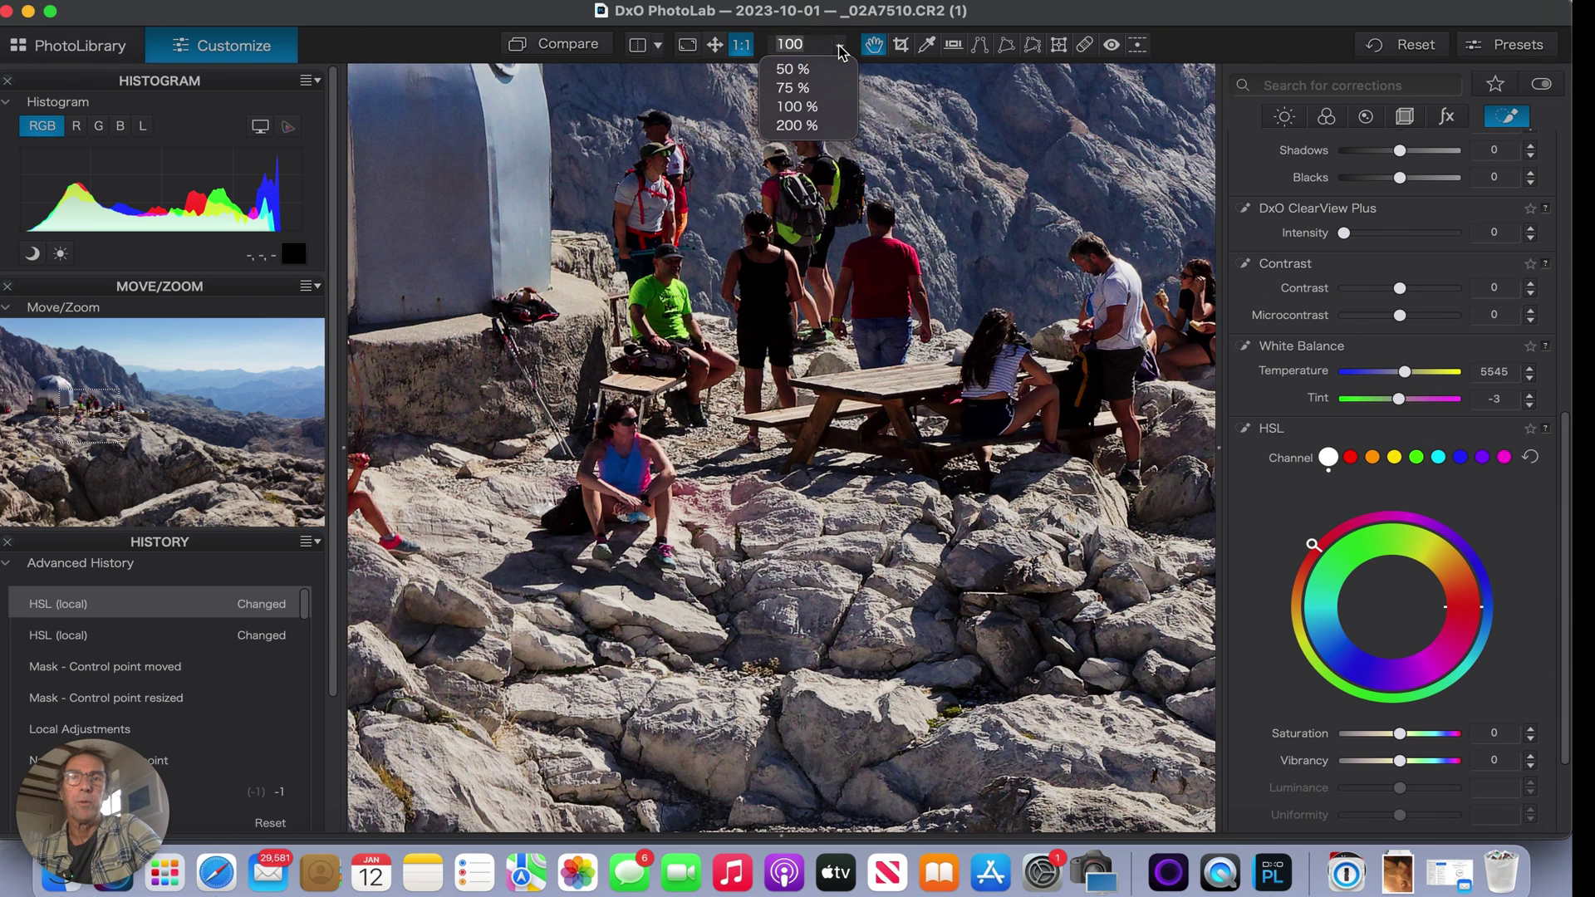
click(718, 45)
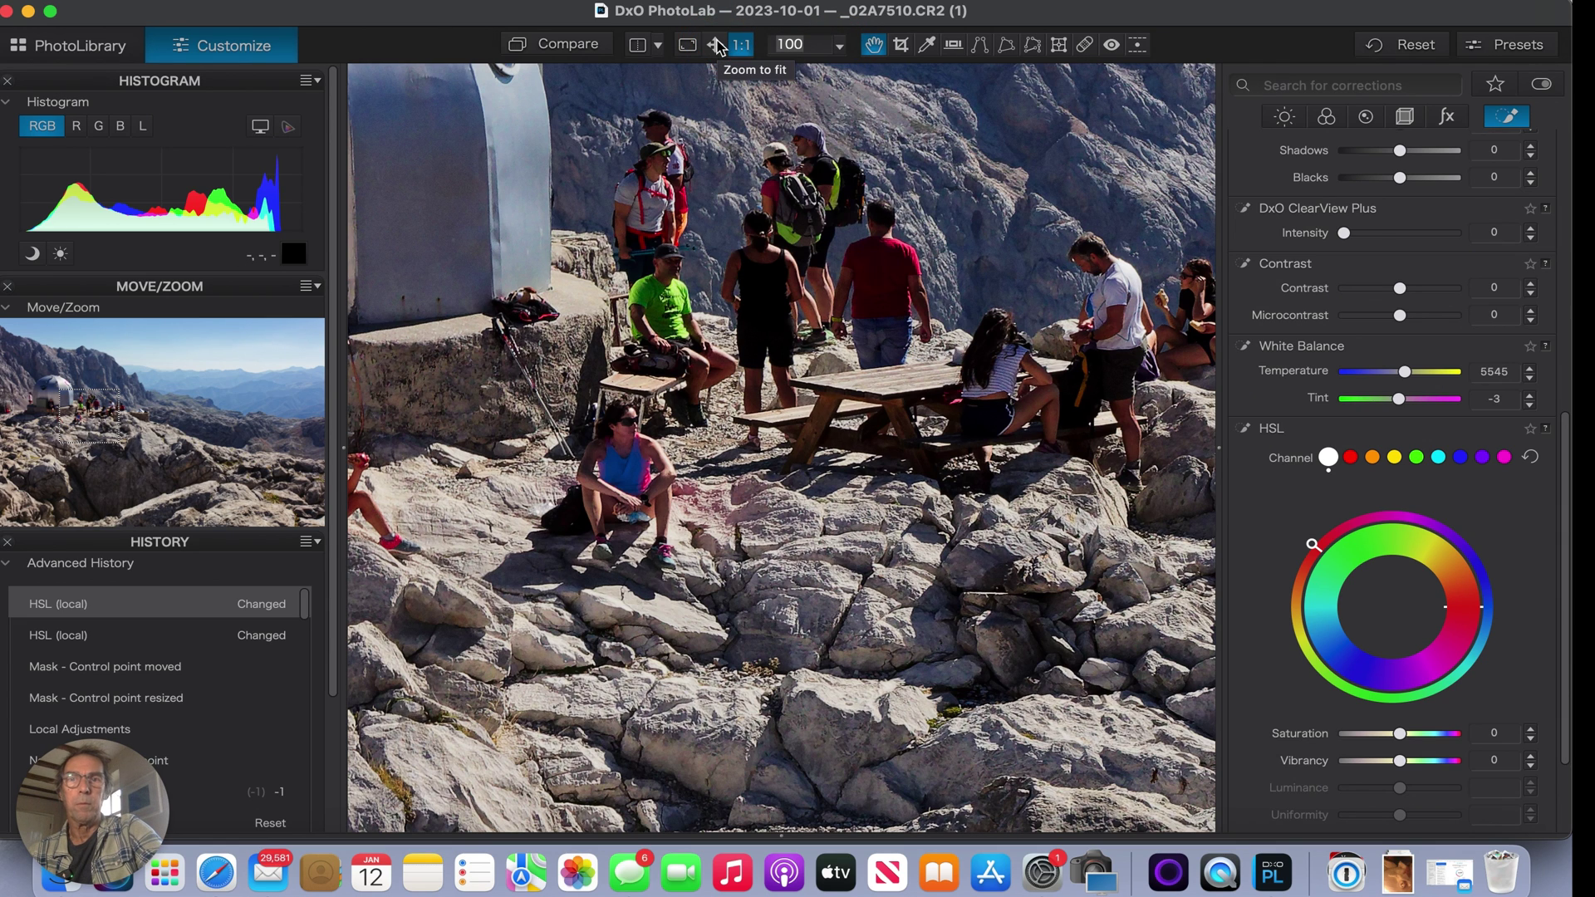
click(719, 47)
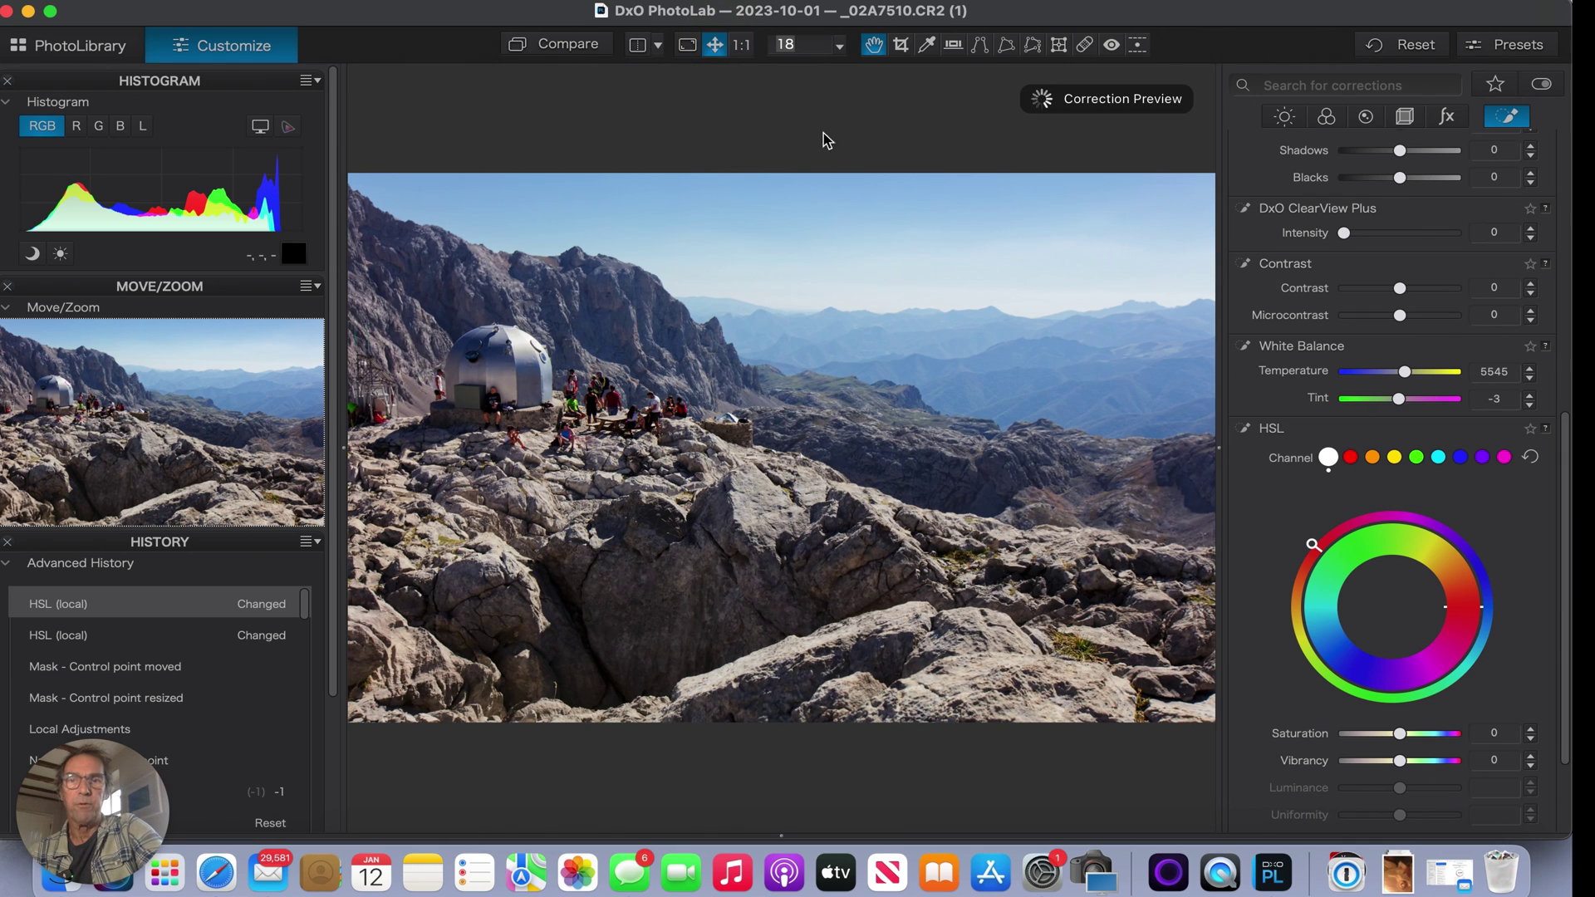